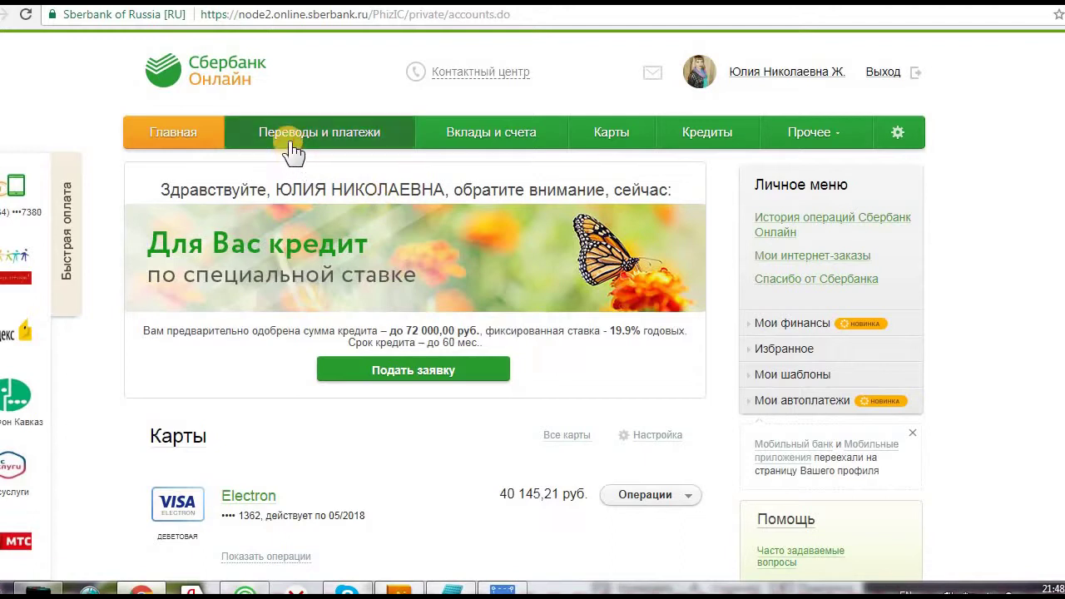
# Open Переводы и платежи and browse the transfer types and payment categories
pyautogui.click(305, 143)
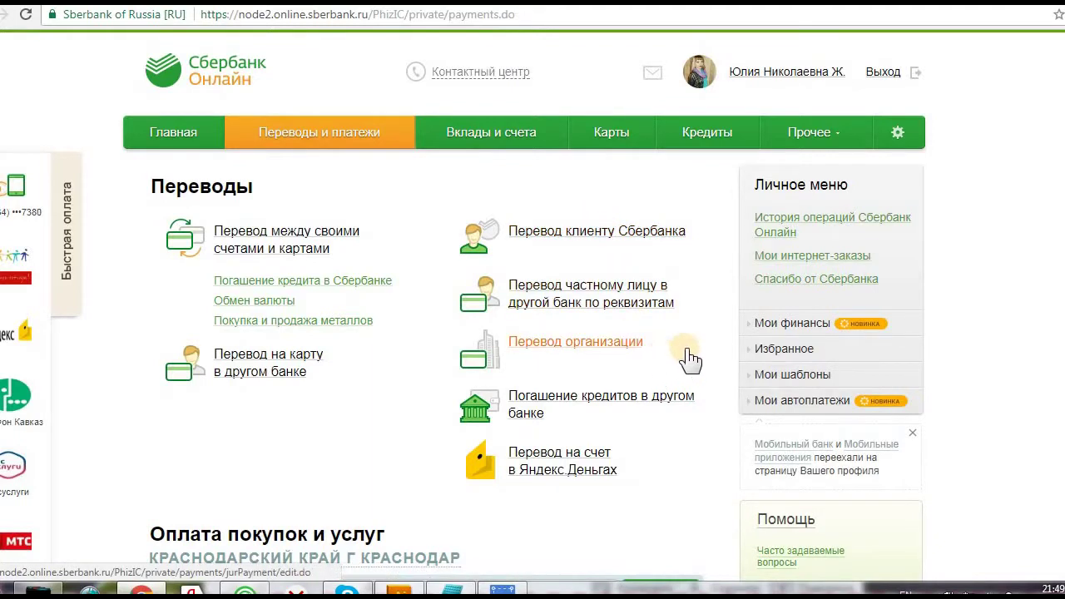
pyautogui.scroll(-5, 690, 360)
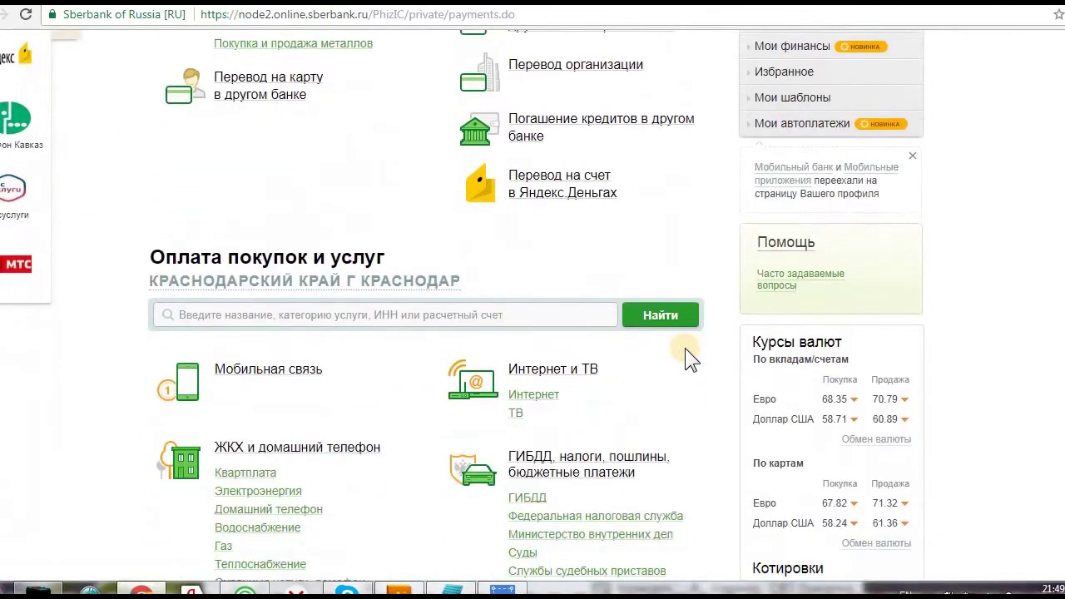
pyautogui.scroll(-2, 684, 348)
pyautogui.scroll(2, 685, 348)
pyautogui.scroll(-6, 684, 348)
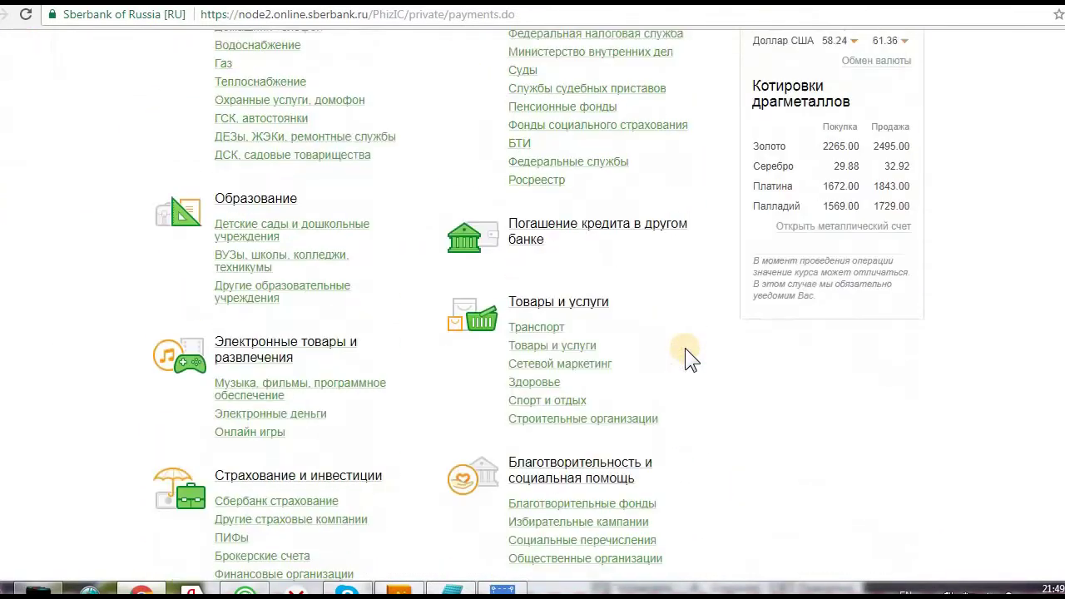
pyautogui.scroll(-3, 684, 348)
pyautogui.scroll(7, 685, 347)
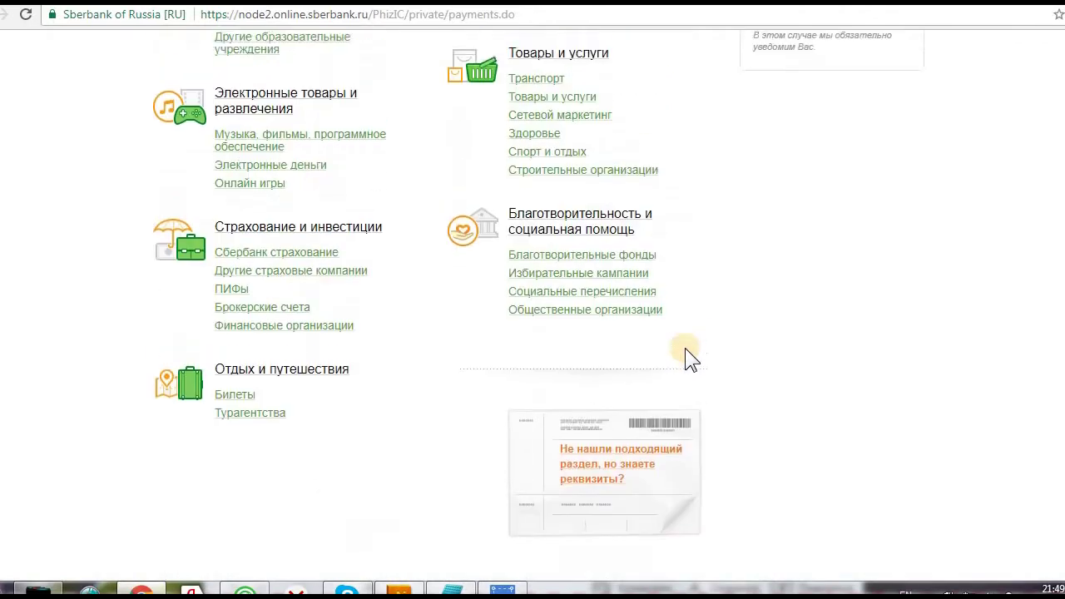
pyautogui.scroll(7, 685, 348)
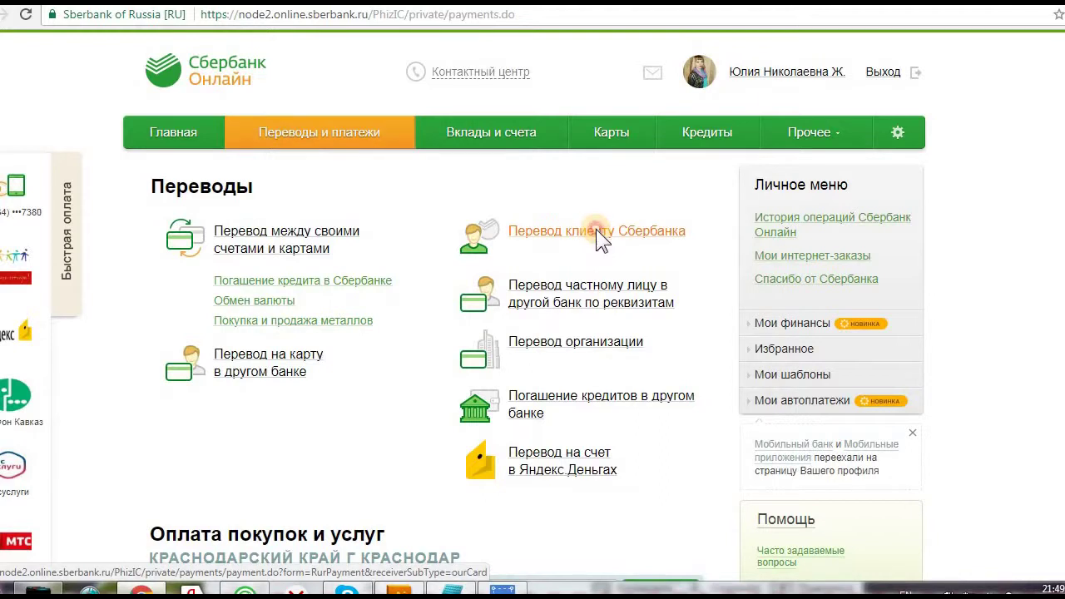
# Start a transfer to a Sberbank client and focus the recipient card number field
pyautogui.click(596, 231)
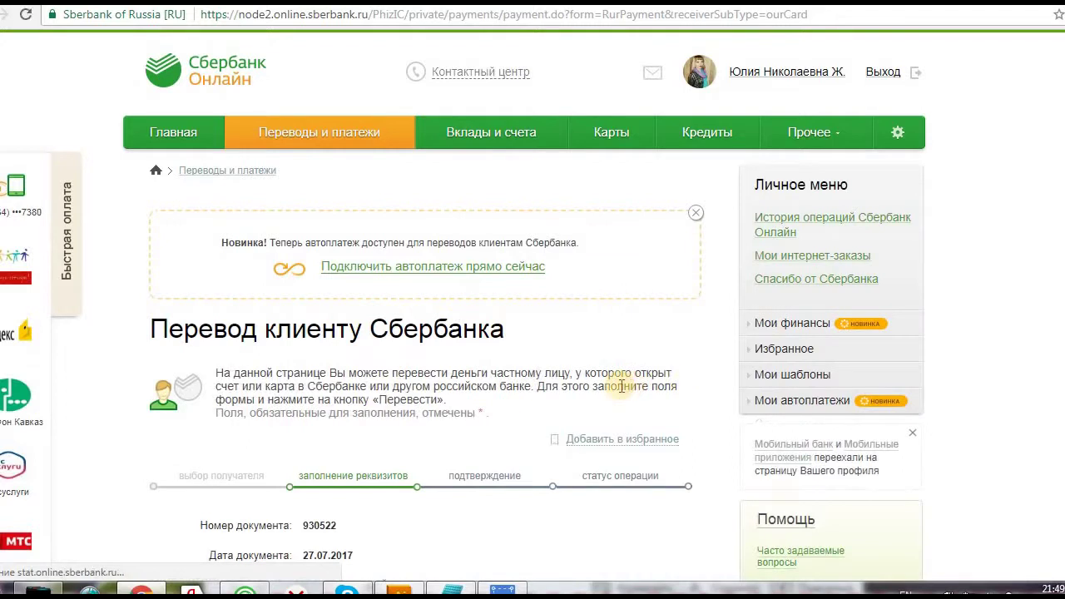
pyautogui.scroll(-2, 621, 386)
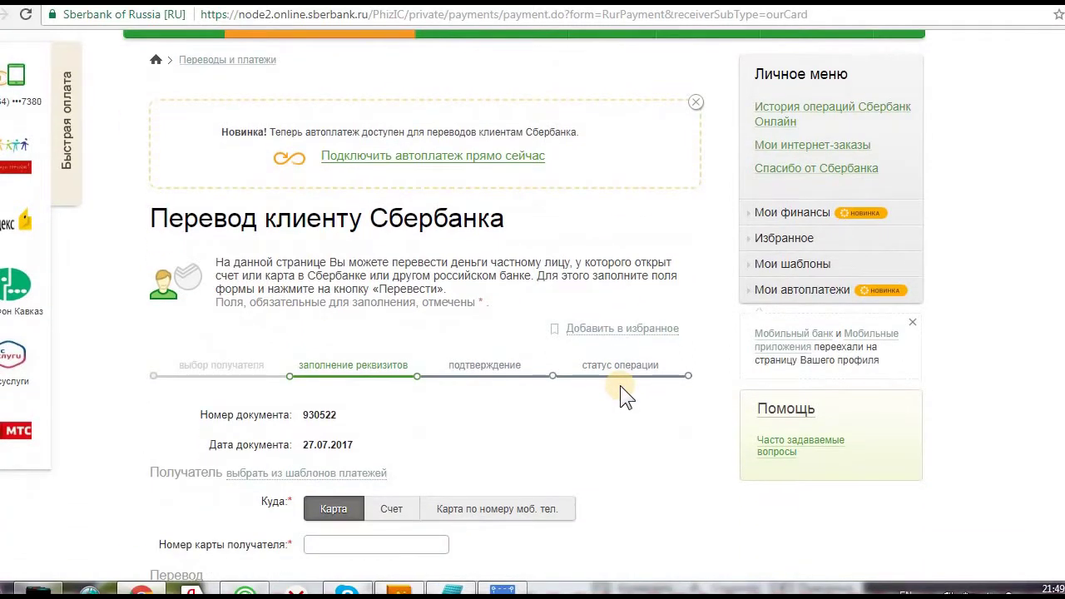
pyautogui.scroll(-4, 626, 397)
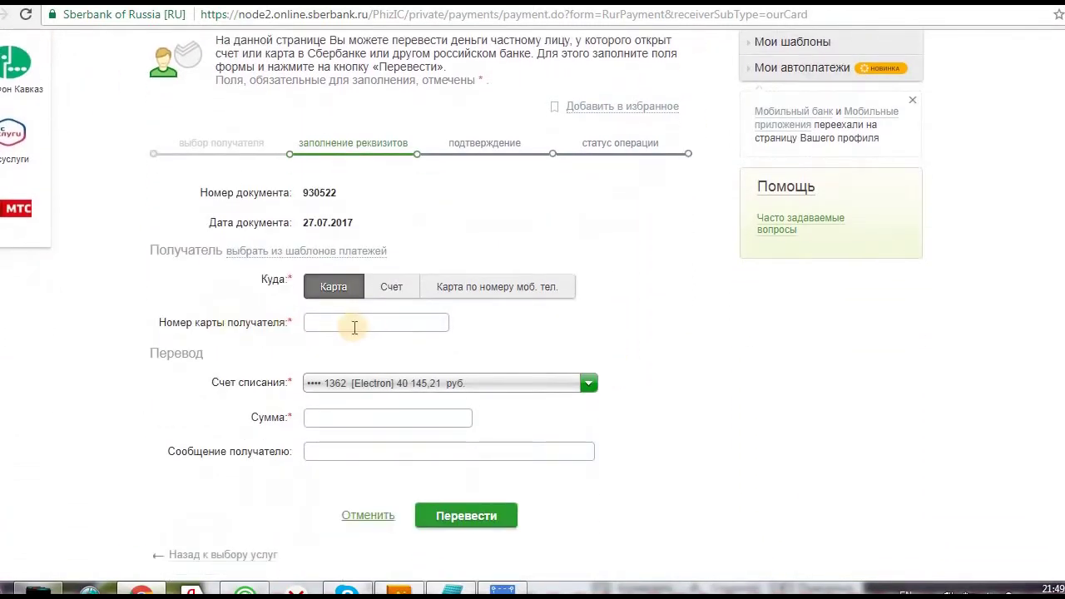
pyautogui.click(354, 327)
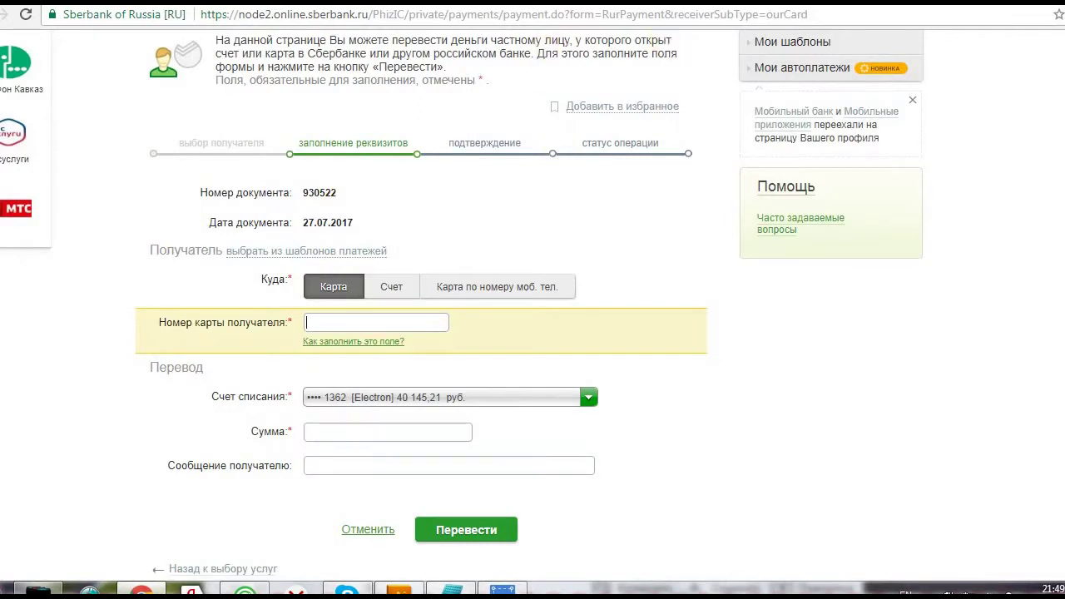
# Copy the exchanger's card number from the 24paybank order into Номер карты получателя
pyautogui.hotkey('ctrl', 'Tab')
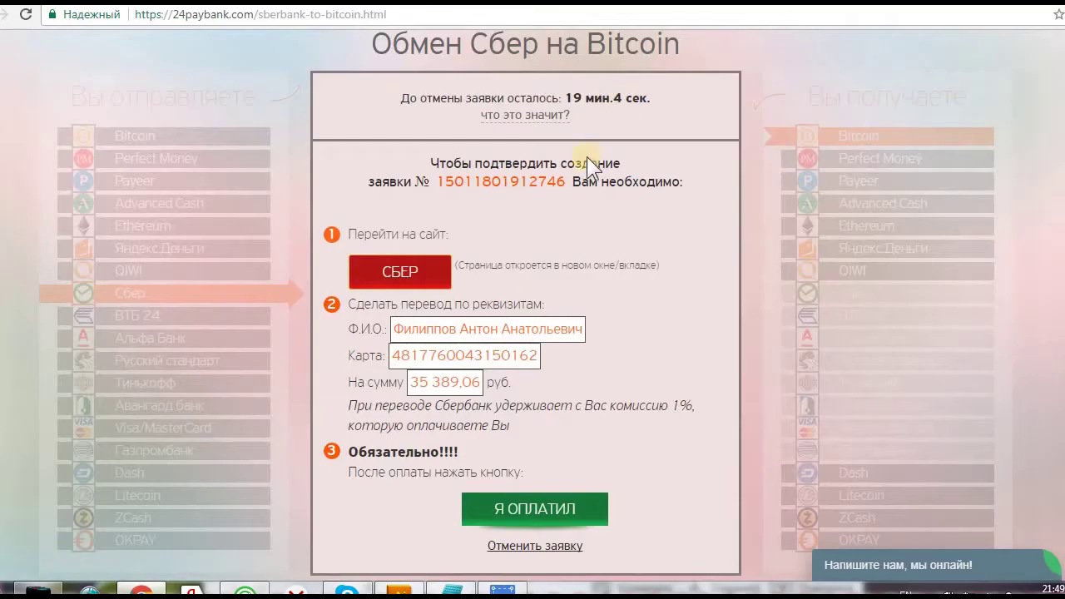
pyautogui.moveTo(395, 355); pyautogui.dragTo(536, 357)
pyautogui.rightClick(518, 359)
pyautogui.click(564, 372)
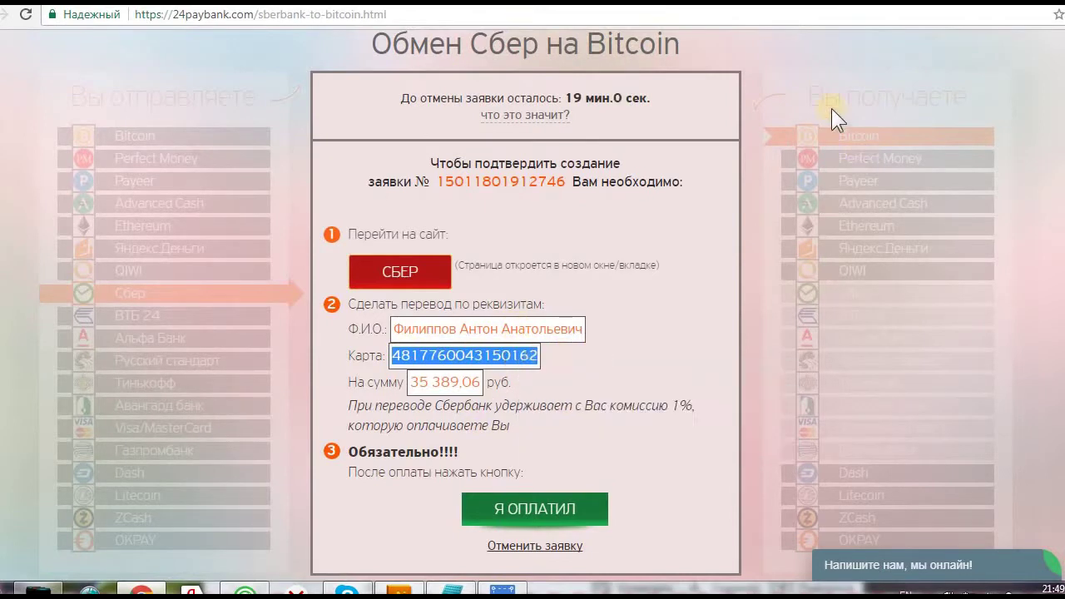
pyautogui.hotkey('ctrl', 'Tab')
pyautogui.rightClick(388, 324)
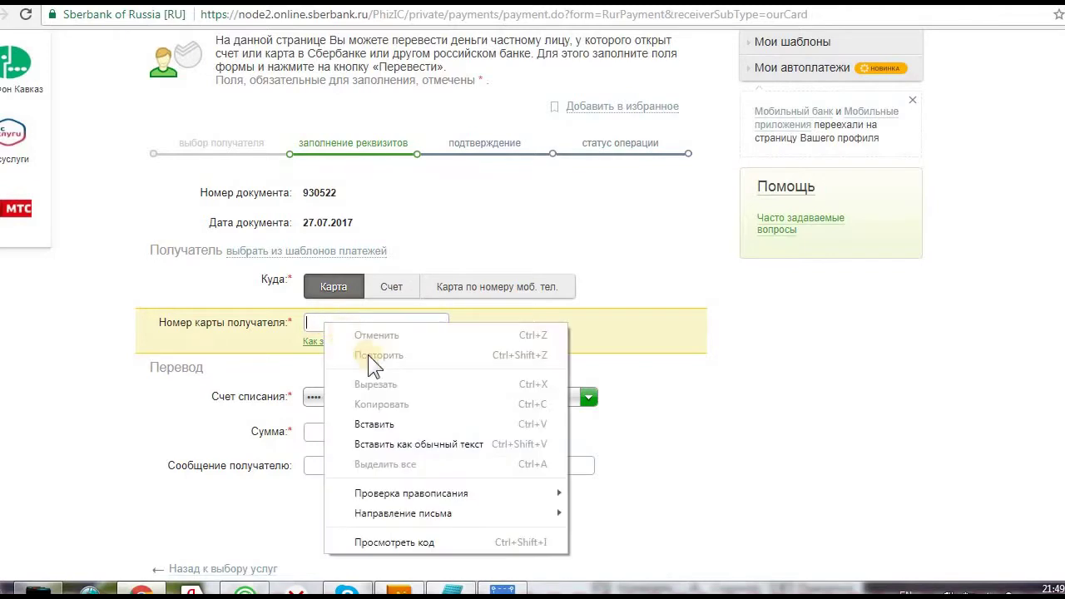
pyautogui.click(378, 419)
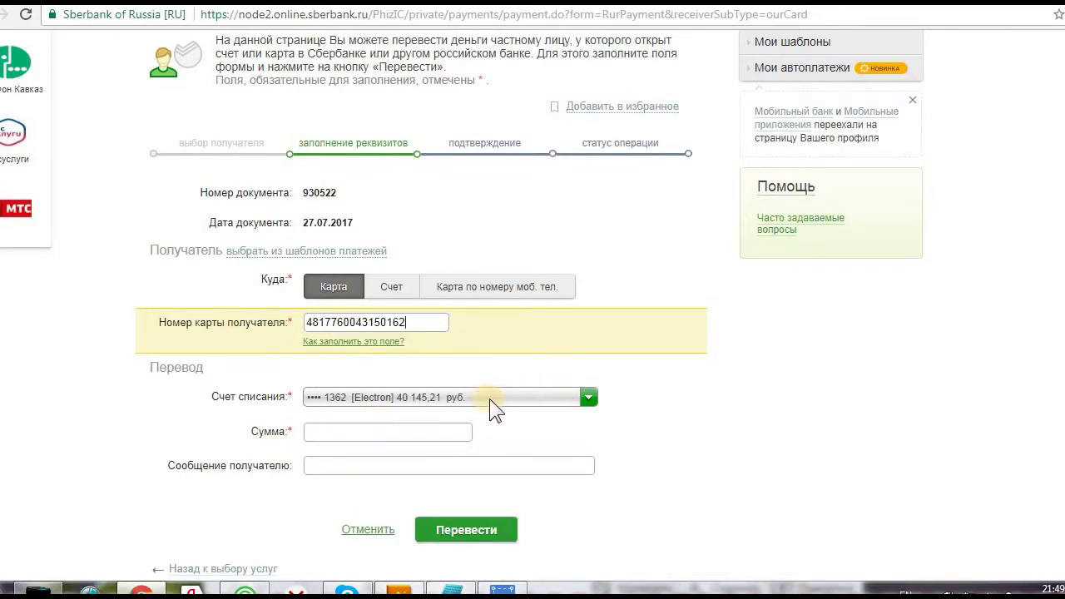
# Keep the Electron card as debit account and copy 35 389,06 from the 24paybank order
pyautogui.click(523, 395)
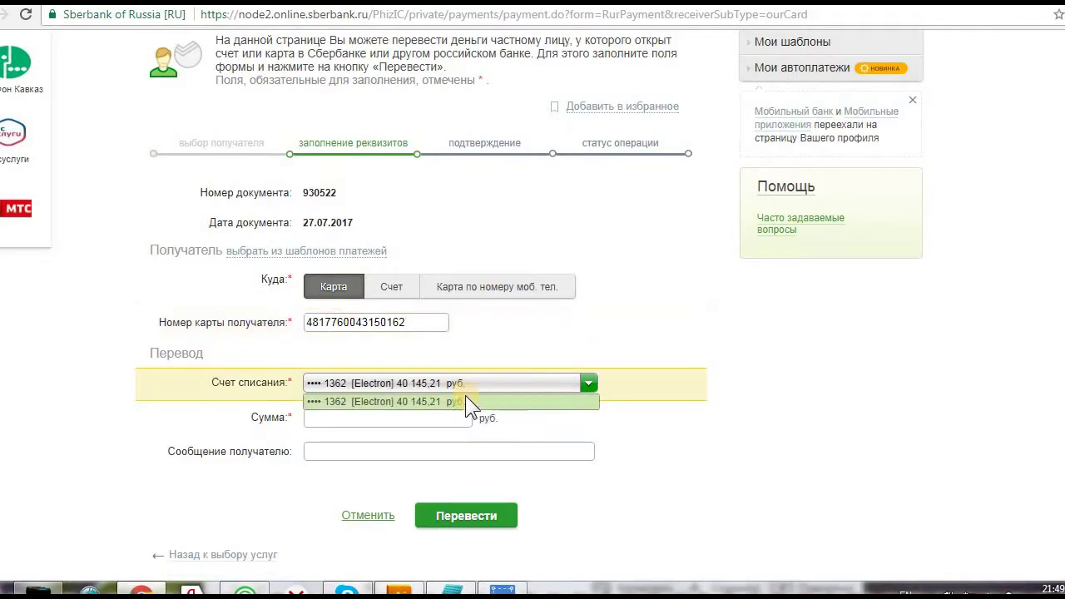
pyautogui.click(352, 418)
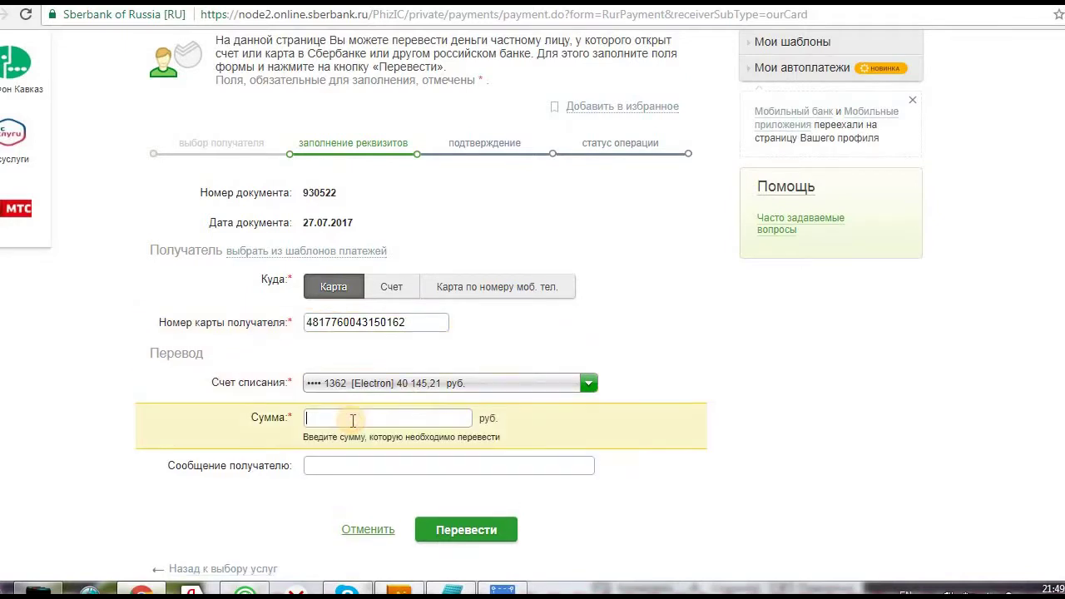
pyautogui.click(699, 3)
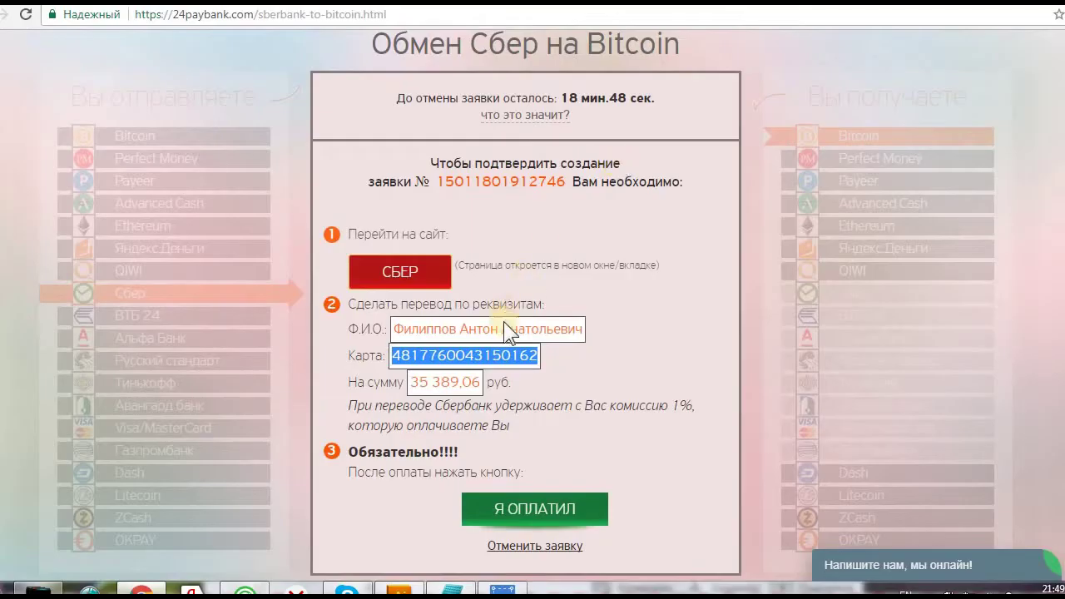
pyautogui.tripleClick(461, 382)
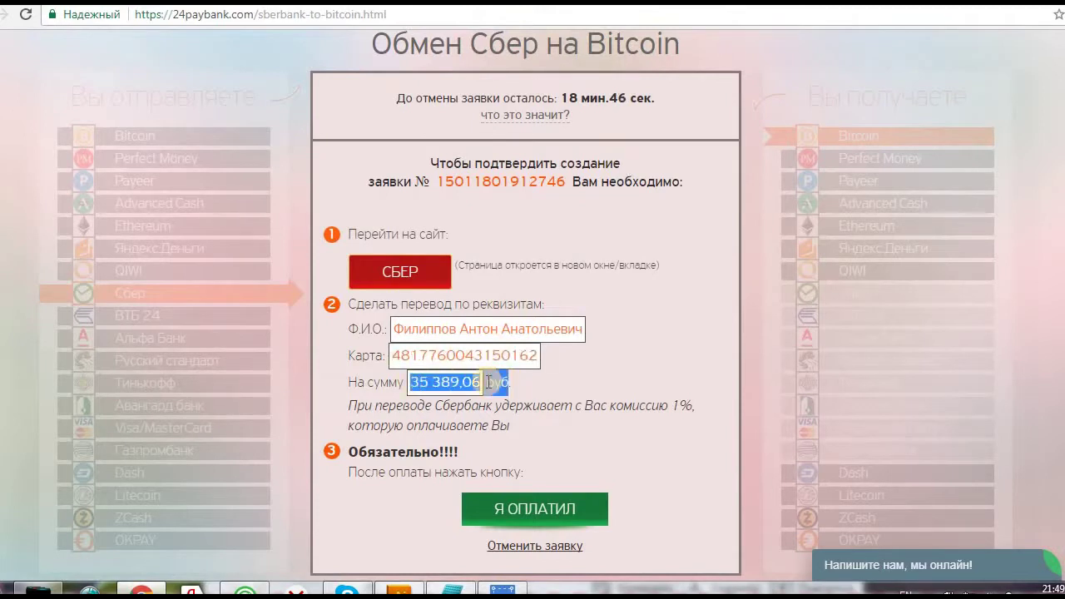
pyautogui.moveTo(412, 382); pyautogui.dragTo(481, 382)
pyautogui.rightClick(479, 383)
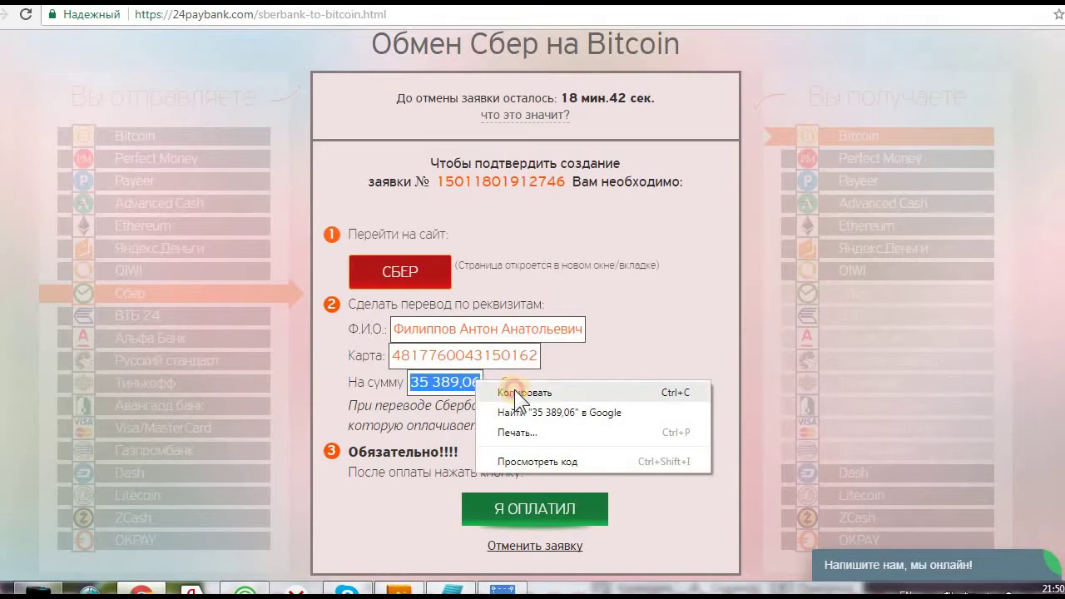
pyautogui.click(514, 389)
# Paste 35 389,06 into the transfer Сумма field
pyautogui.hotkey('ctrl', 'Tab')
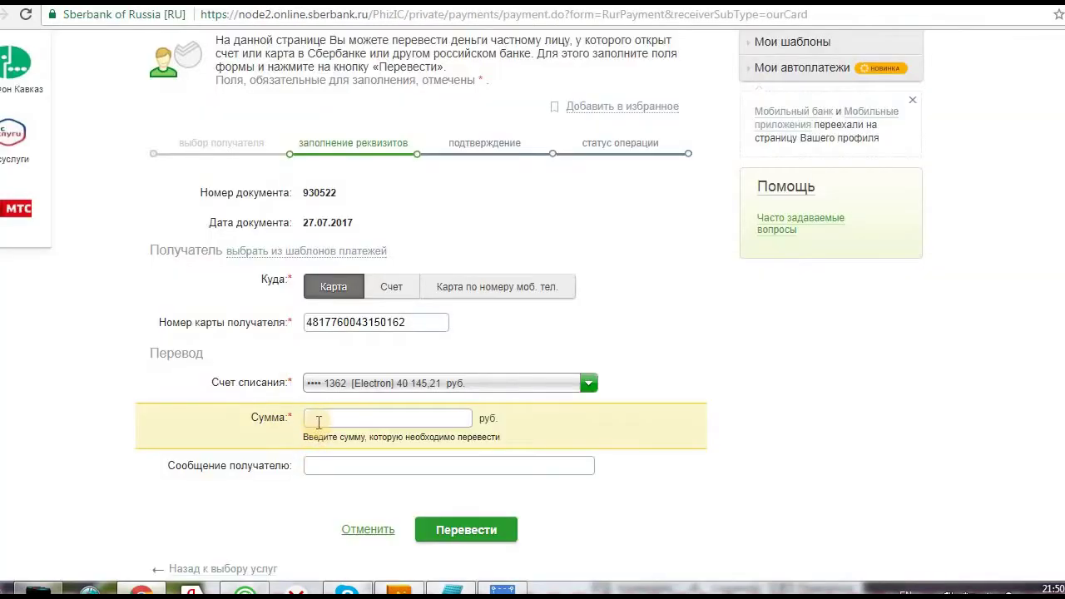
pyautogui.rightClick(335, 416)
pyautogui.click(367, 292)
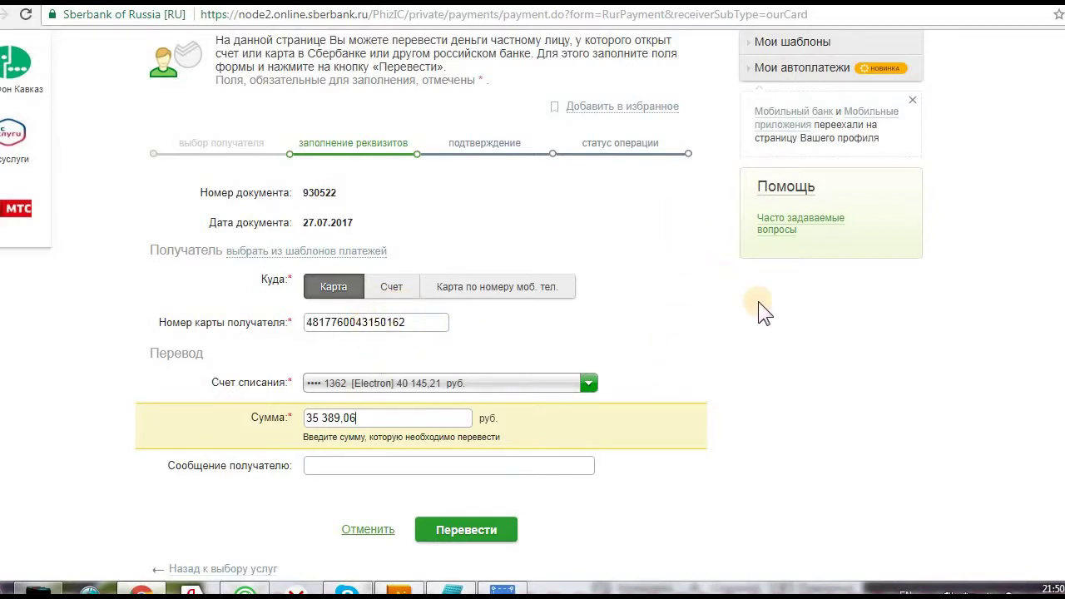
pyautogui.scroll(1, 759, 409)
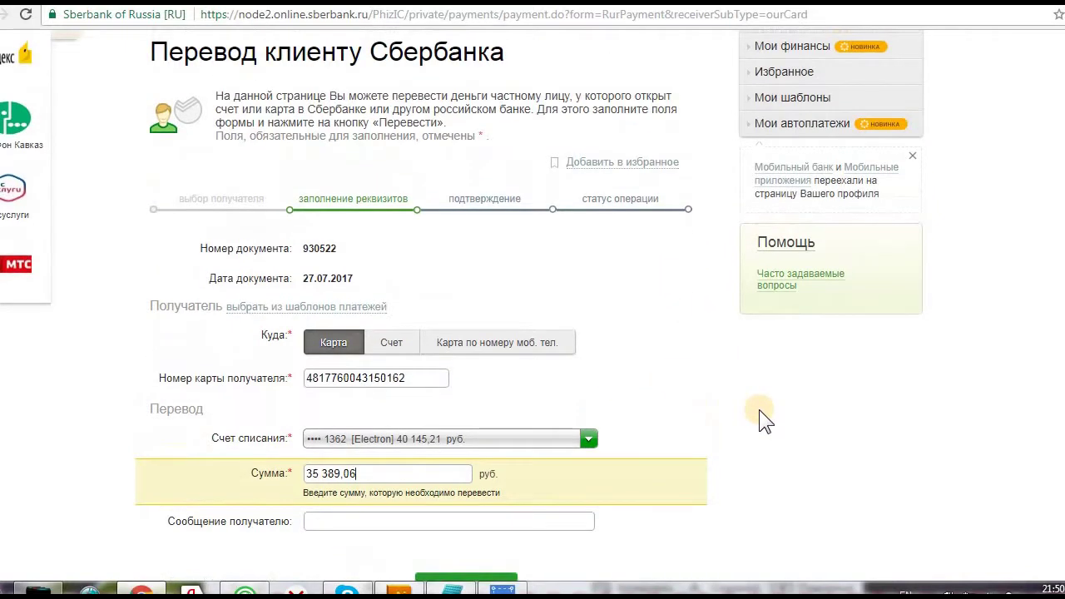
pyautogui.scroll(-1, 759, 410)
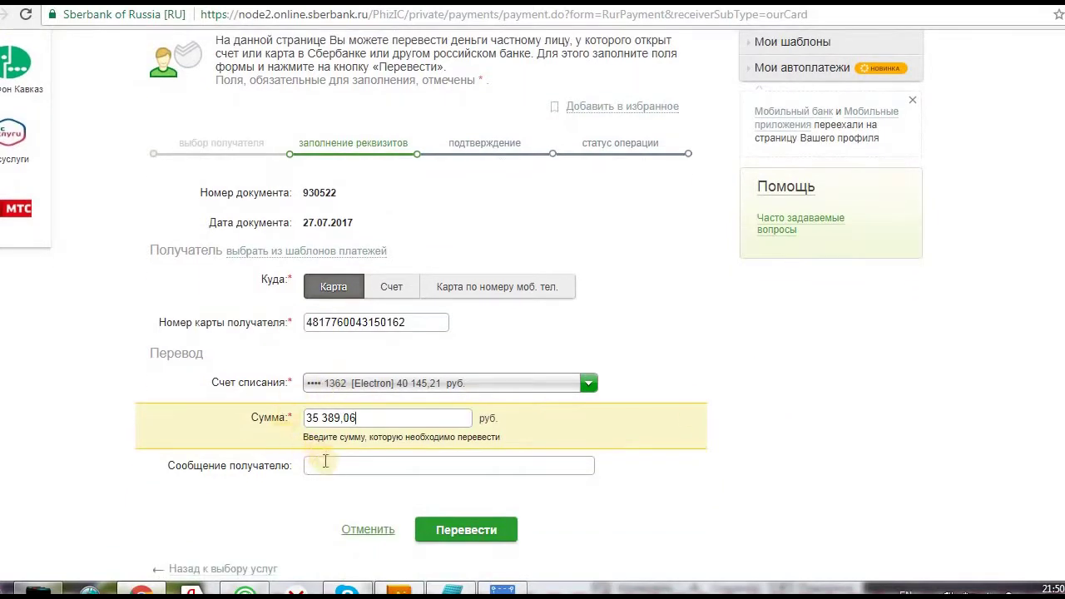
pyautogui.scroll(-1, 360, 366)
# Write the recipient message 'Оплата пакета "Партнер+" в Pride' followed by the payer's first name
pyautogui.click(356, 369)
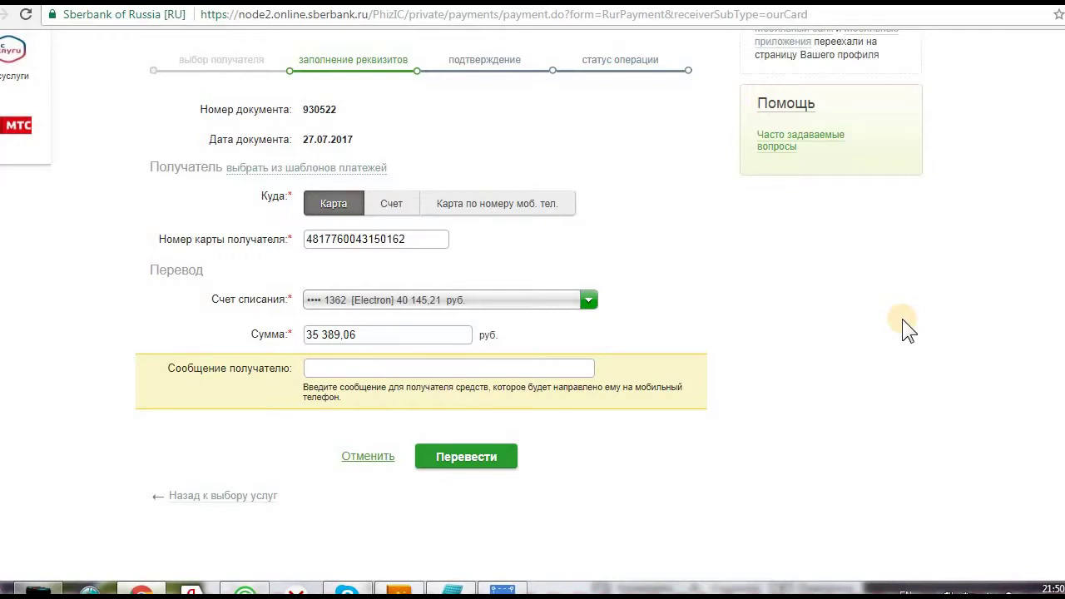
pyautogui.write('Оплата пакета "Партнер')
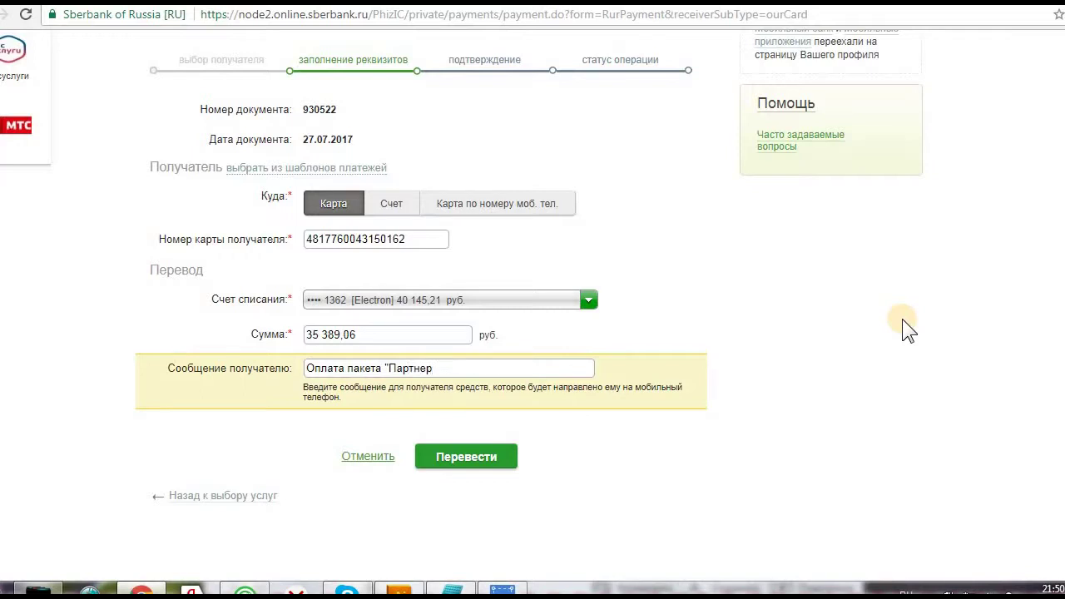
pyautogui.write('+')
pyautogui.write('" в Пр')
pyautogui.press('BackSpace')
pyautogui.press('BackSpace')
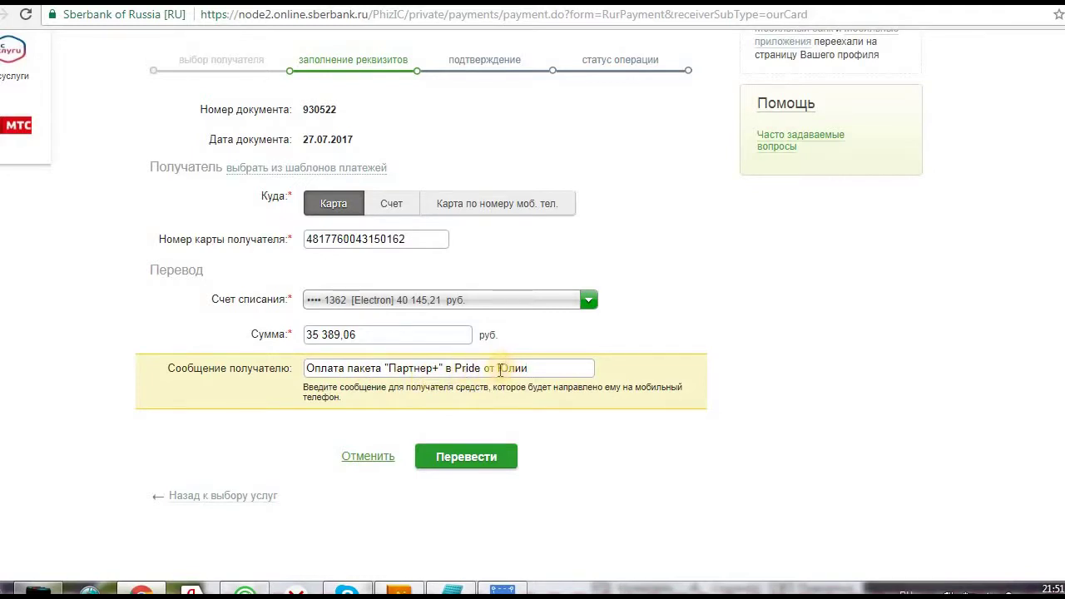
# Replace the first name with the payer's surname and remove the quotes around Партнер+
pyautogui.doubleClick(516, 369)
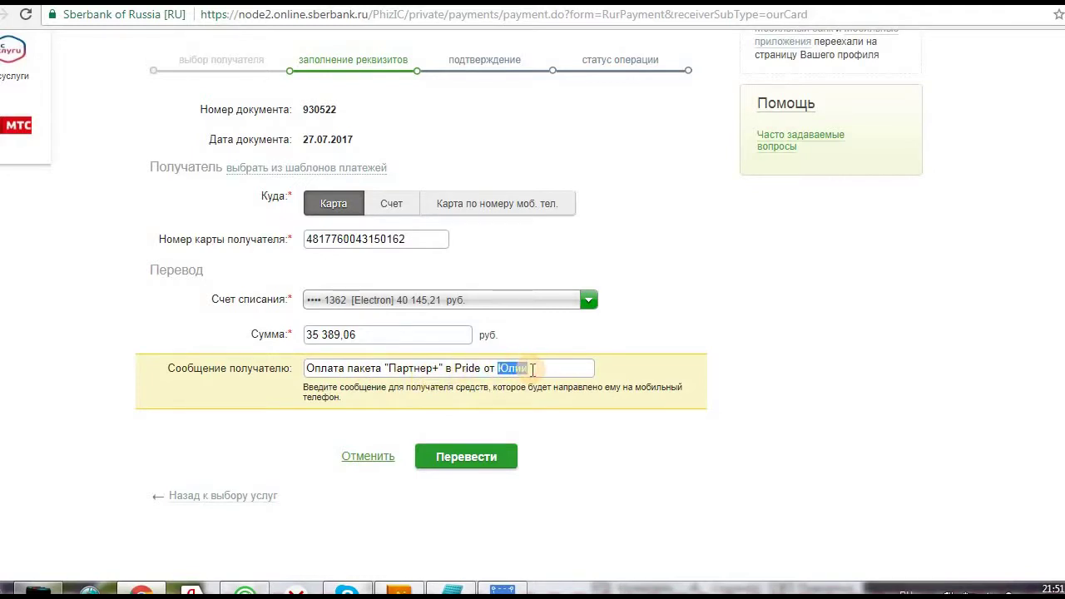
pyautogui.press('BackSpace')
pyautogui.press('BackSpace')
pyautogui.press('BackSpace')
pyautogui.press('BackSpace')
pyautogui.click(390, 368)
pyautogui.press('BackSpace')
pyautogui.click(440, 368)
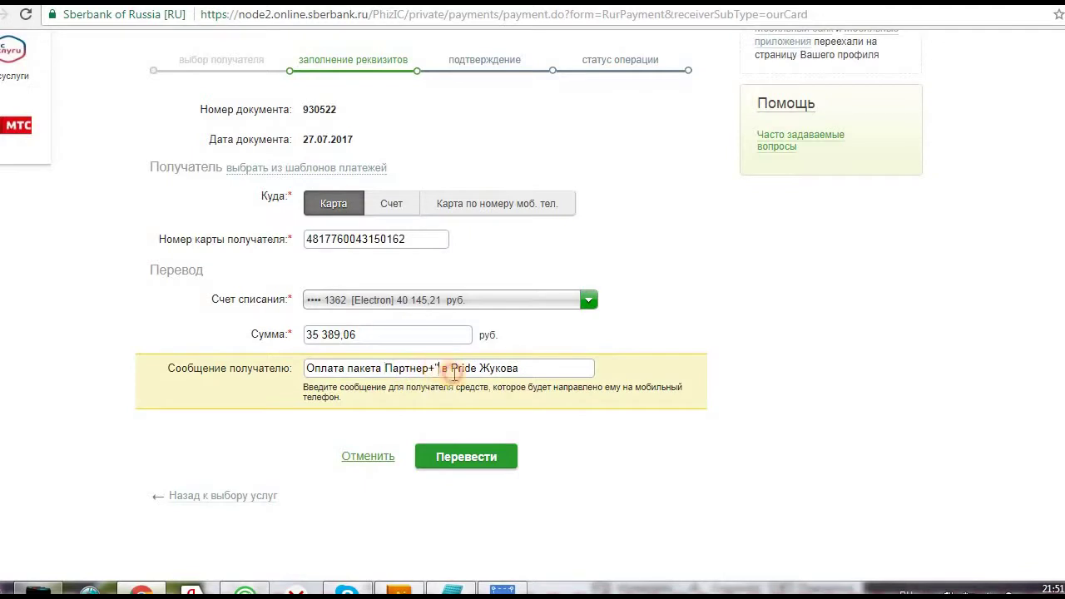
pyautogui.press('BackSpace')
# Append the payer's initials to the end of the recipient message
pyautogui.click(535, 369)
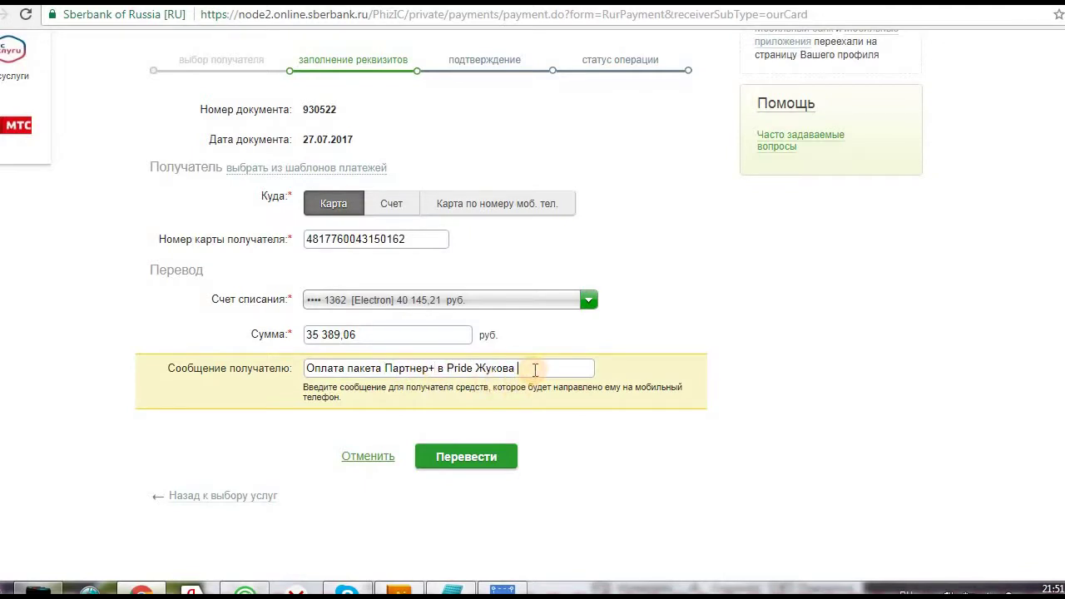
pyautogui.write('Ю')
pyautogui.write('Н')
pyautogui.click(475, 370)
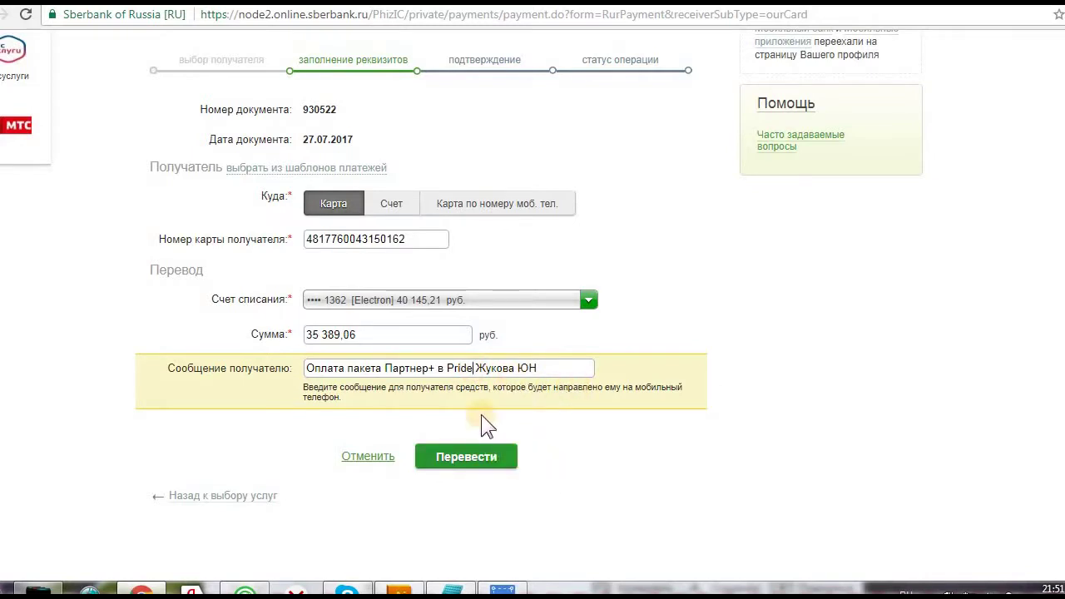
pyautogui.scroll(1, 341, 218)
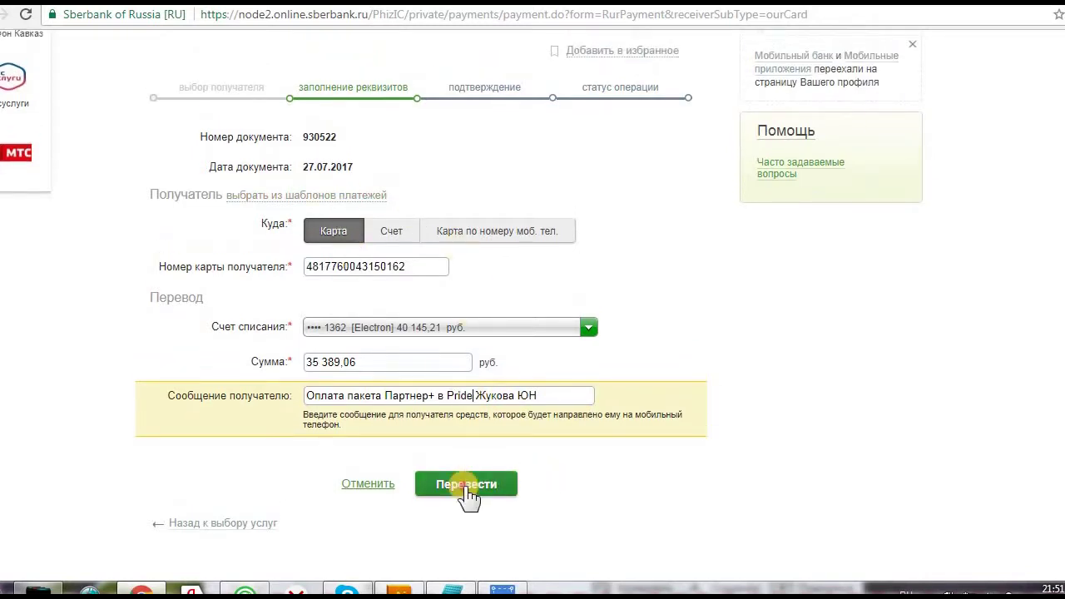
# Submit the form and review the 35 389,06 руб. debit with 353,89 руб. fee
pyautogui.click(468, 485)
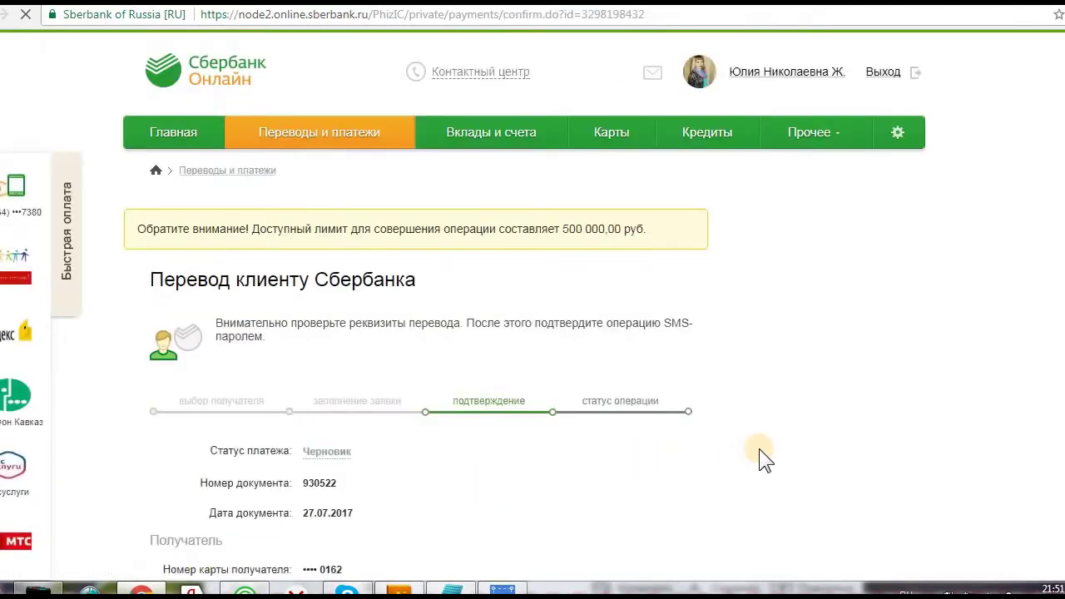
pyautogui.scroll(-2, 508, 420)
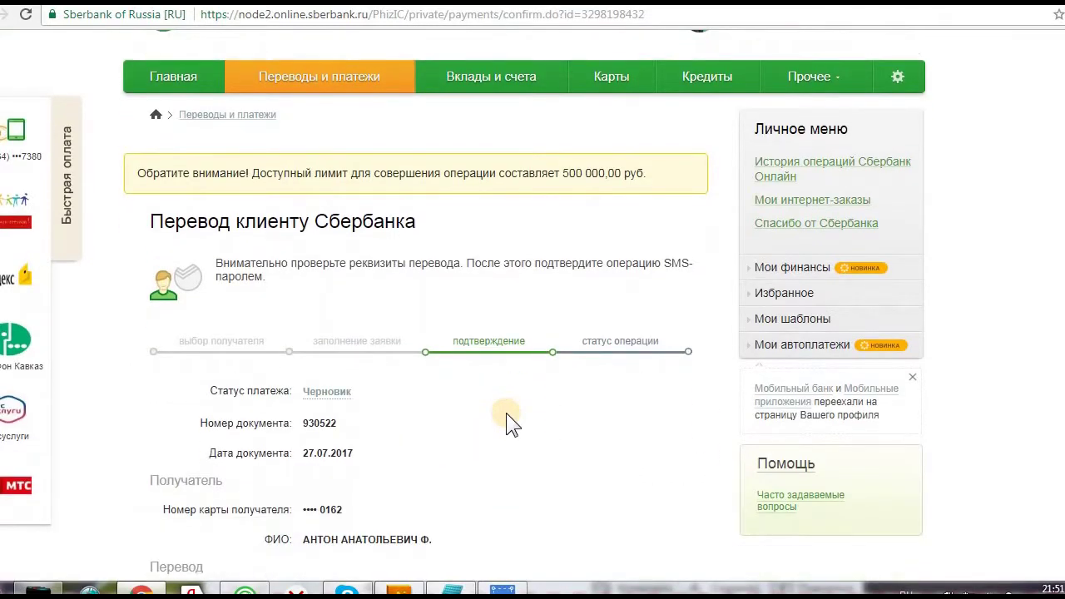
pyautogui.scroll(-1, 398, 433)
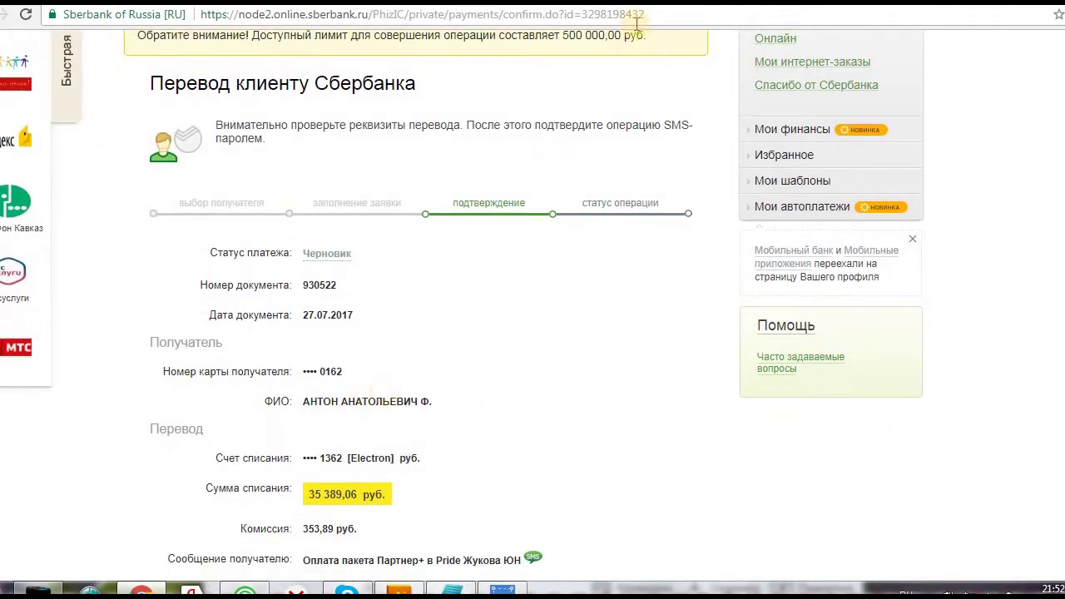
# Compare the amount against the 24paybank order and return to the Подтвердить по SMS button
pyautogui.hotkey('ctrl', 'Tab')
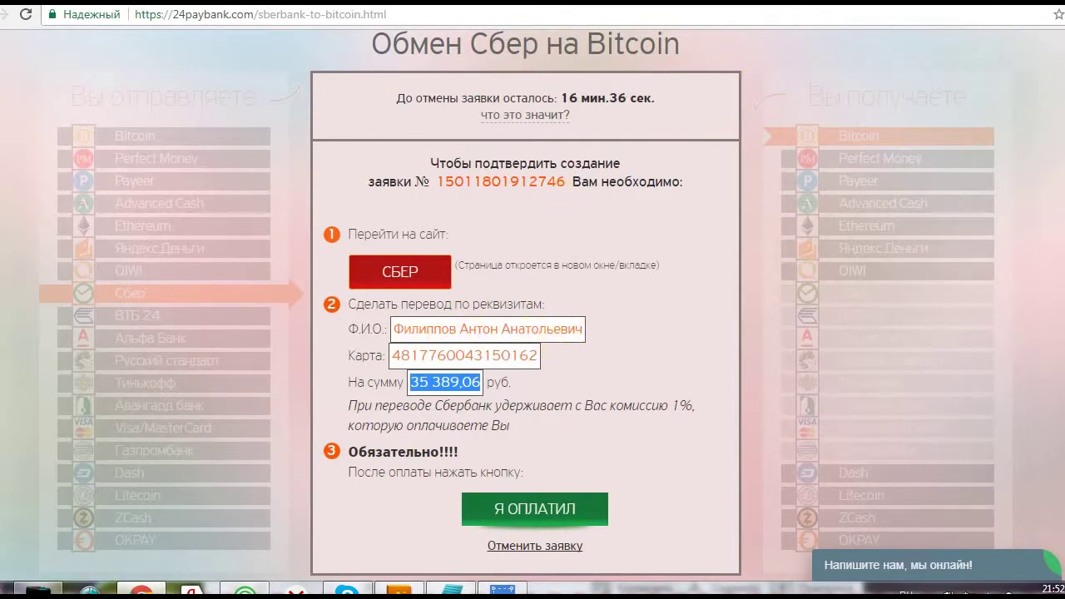
pyautogui.hotkey('ctrl', 'Tab')
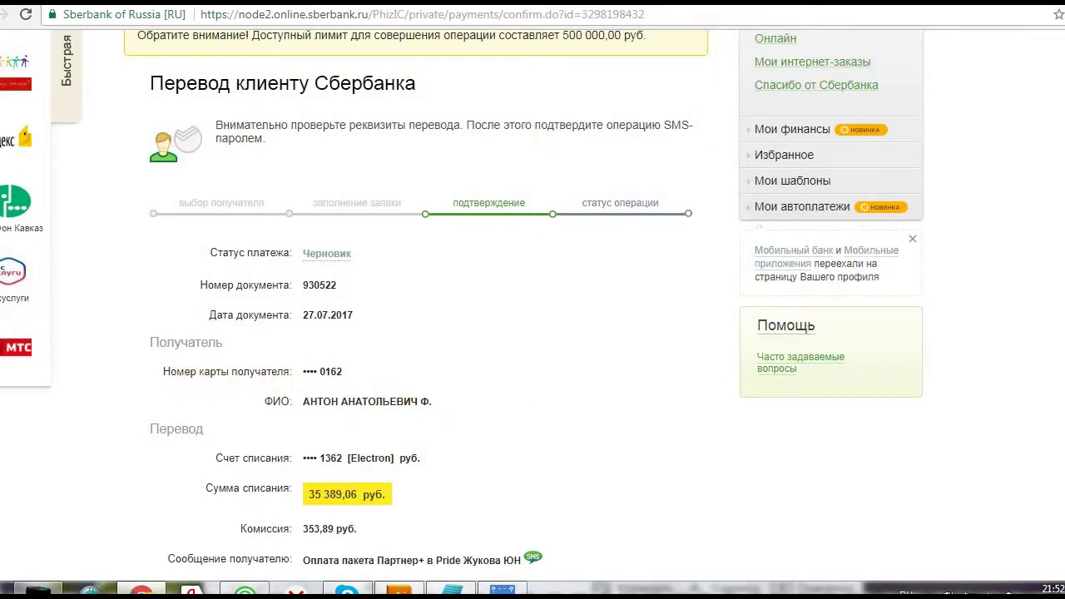
pyautogui.hotkey('ctrl', 'Tab')
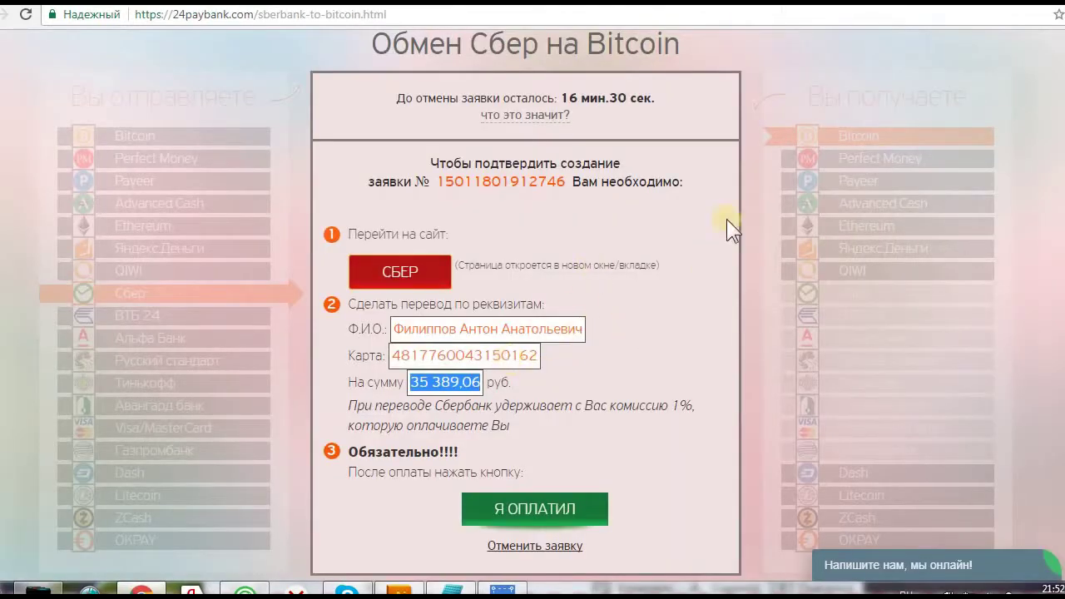
pyautogui.hotkey('ctrl', 'Tab')
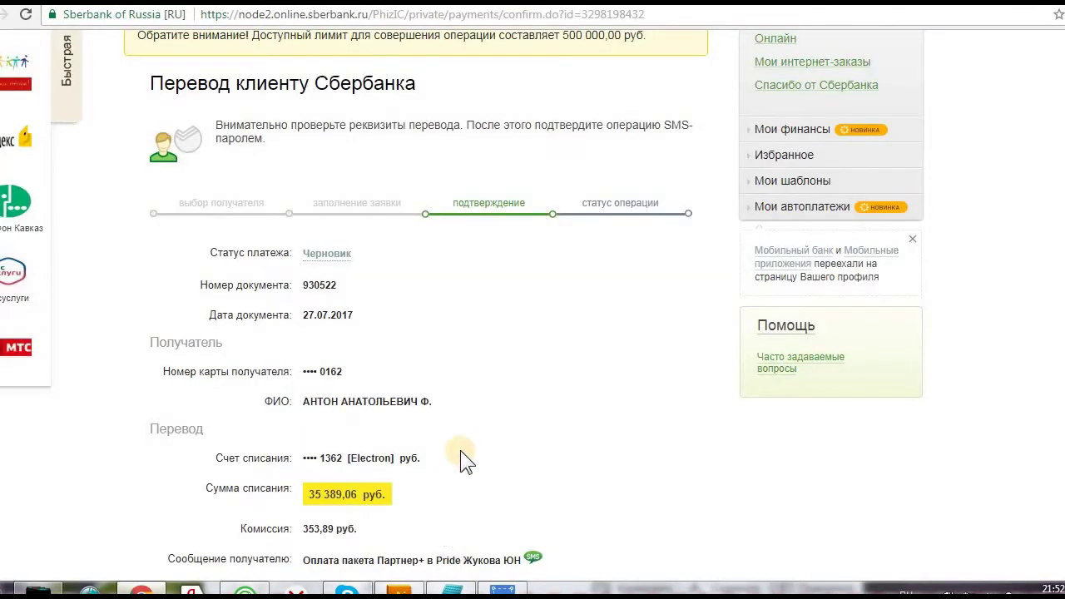
pyautogui.scroll(-1, 463, 440)
pyautogui.scroll(-1, 463, 440)
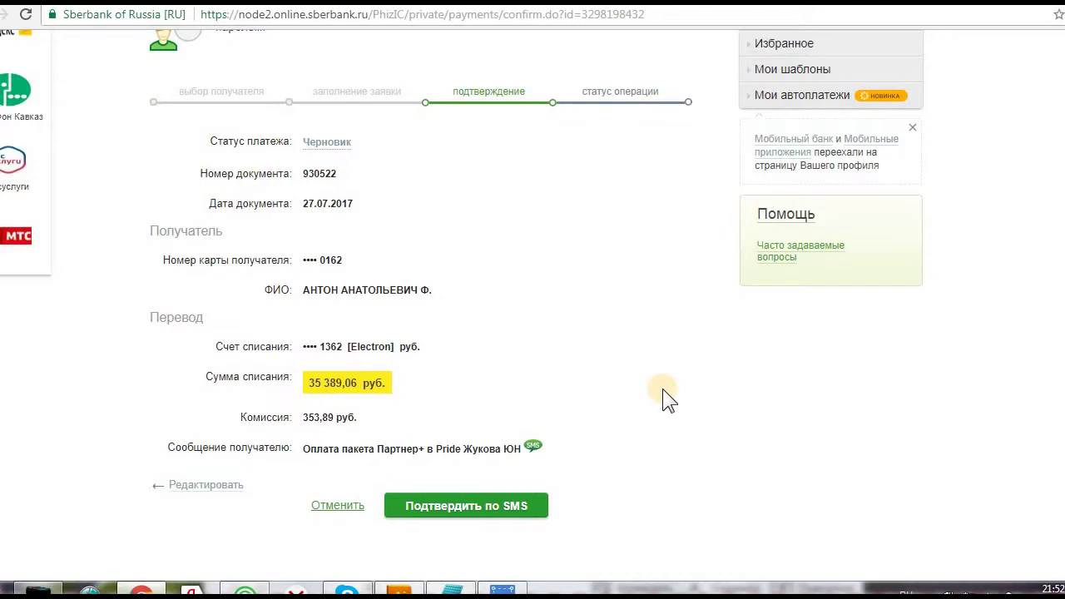
pyautogui.scroll(1, 662, 388)
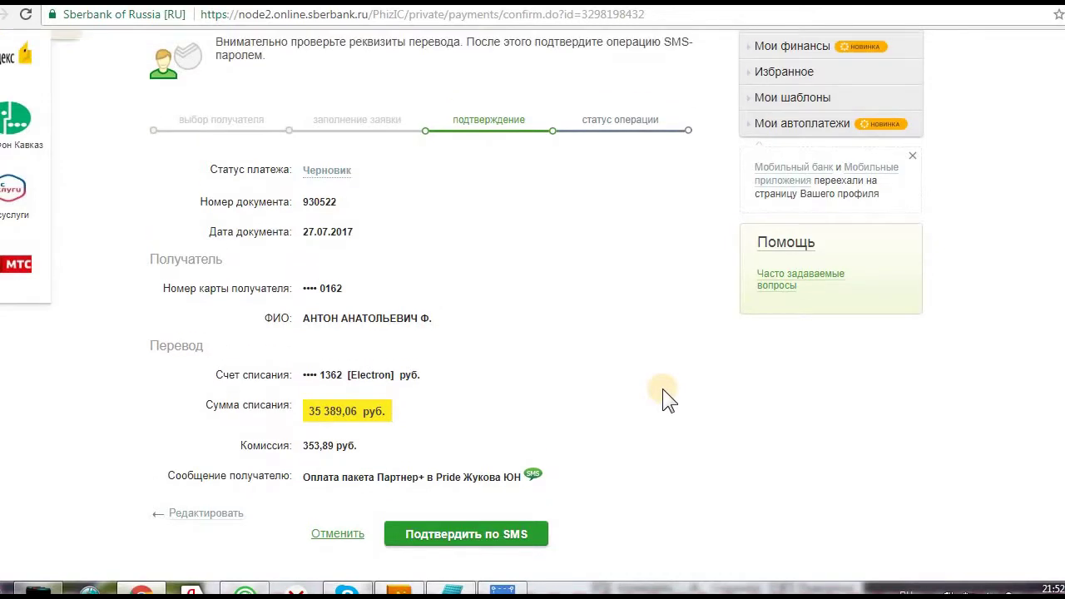
pyautogui.press('Print')
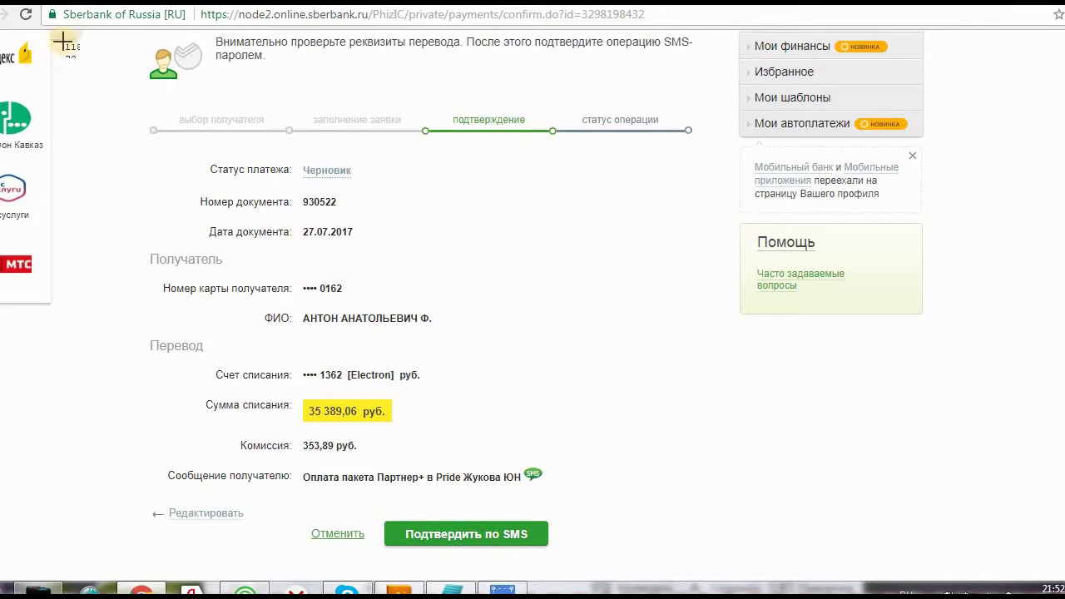
# Save a Yandex.Disk screenshot of the confirmation as 2017-07-27_21-52-30.png in Скриншоты
pyautogui.moveTo(62, 40); pyautogui.dragTo(269, 341)
pyautogui.moveTo(489, 471); pyautogui.dragTo(688, 573)
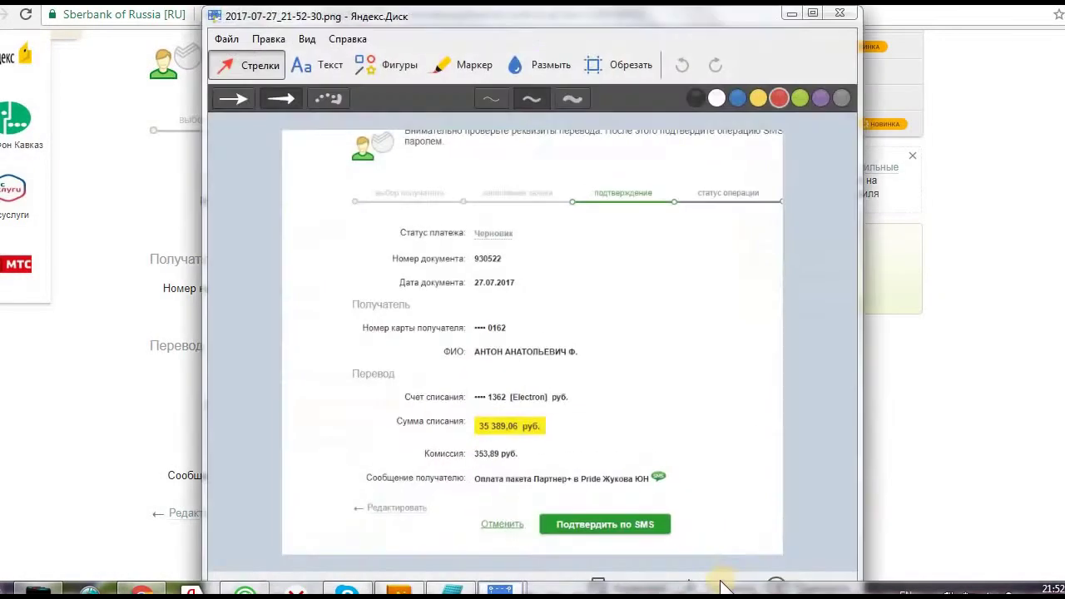
pyautogui.click(708, 581)
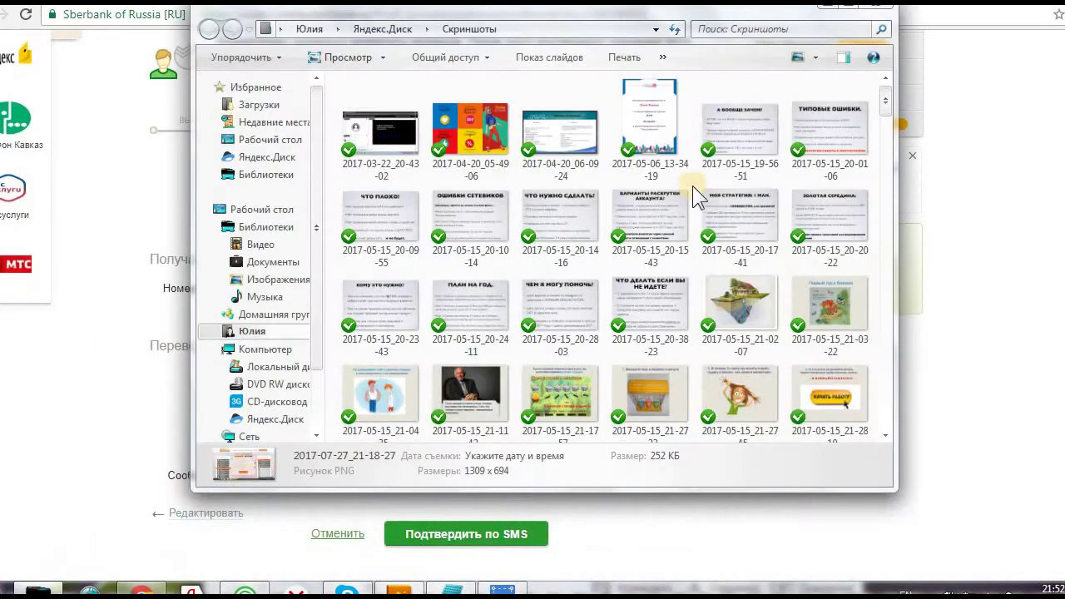
pyautogui.click(830, 10)
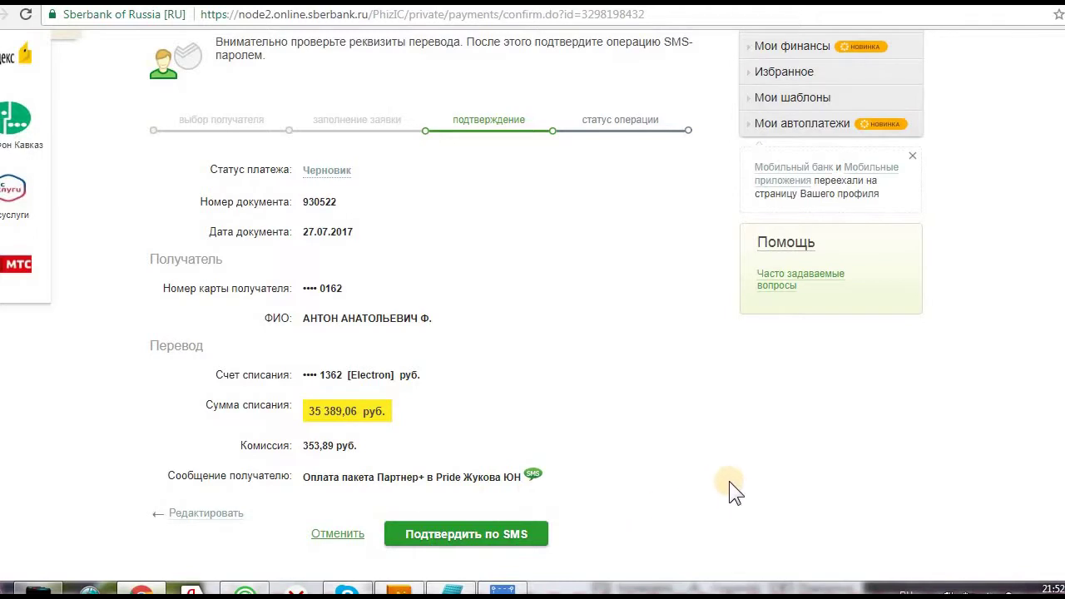
pyautogui.scroll(-1, 729, 482)
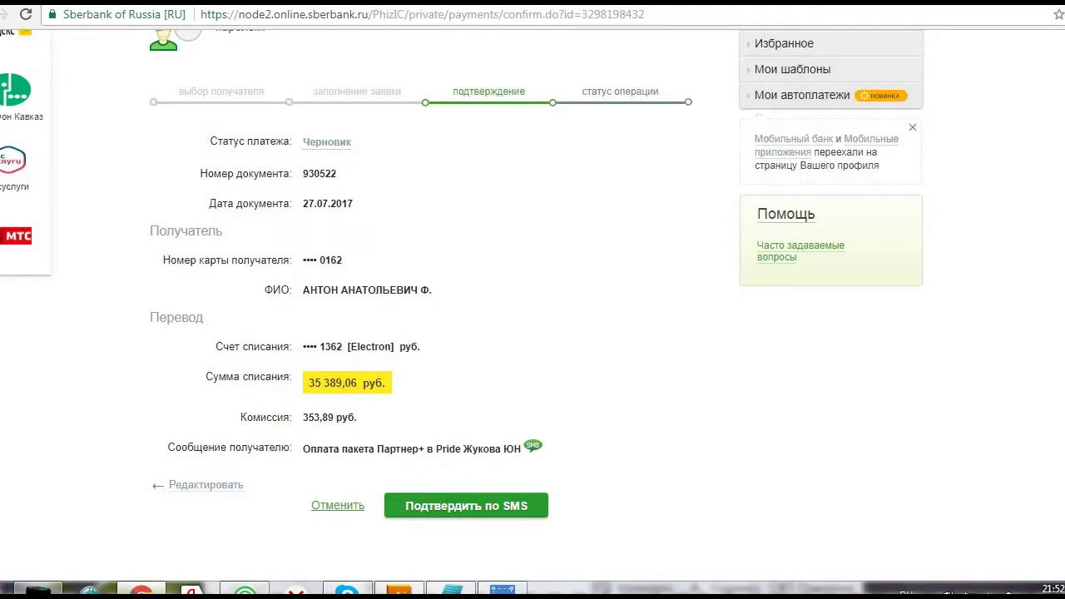
pyautogui.hotkey('ctrl', 'Tab')
pyautogui.hotkey('ctrl', 'Tab')
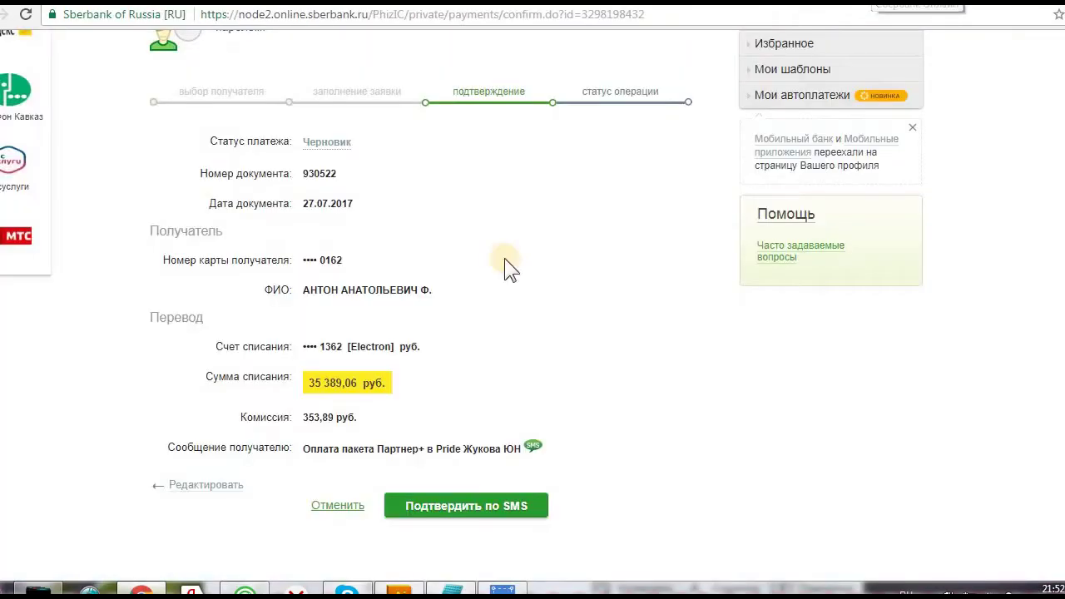
# Request the SMS password to confirm the 35 389,06 руб. transfer
pyautogui.click(456, 508)
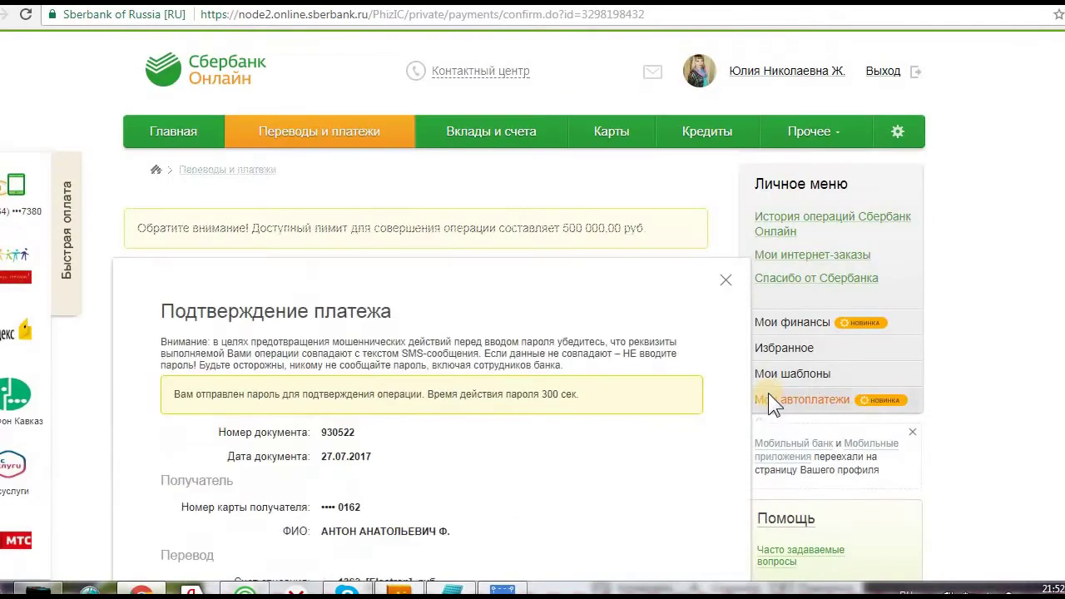
pyautogui.scroll(-1, 553, 403)
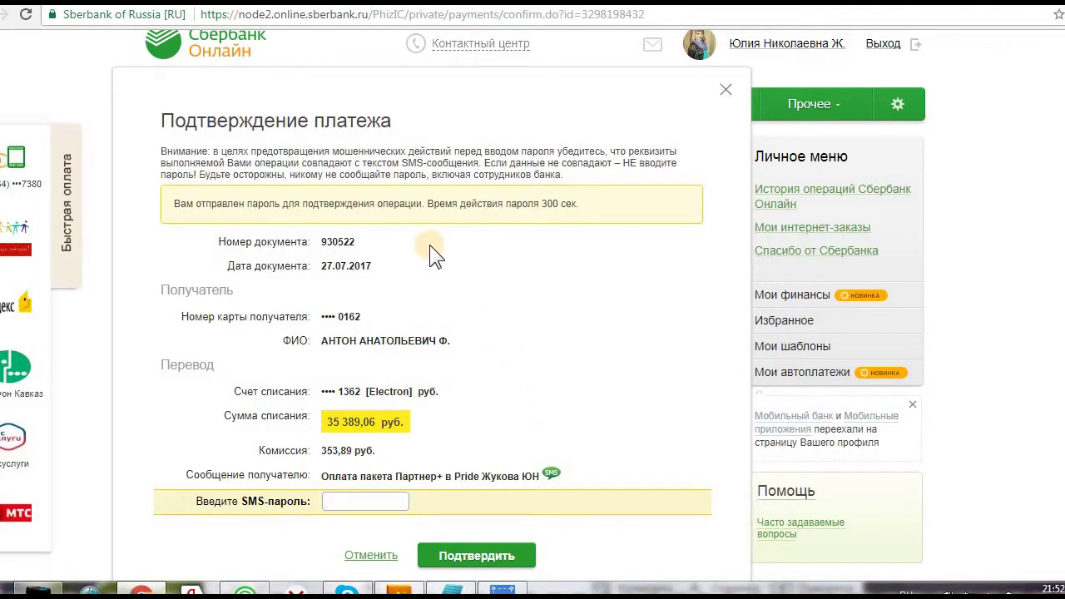
pyautogui.scroll(-2, 603, 260)
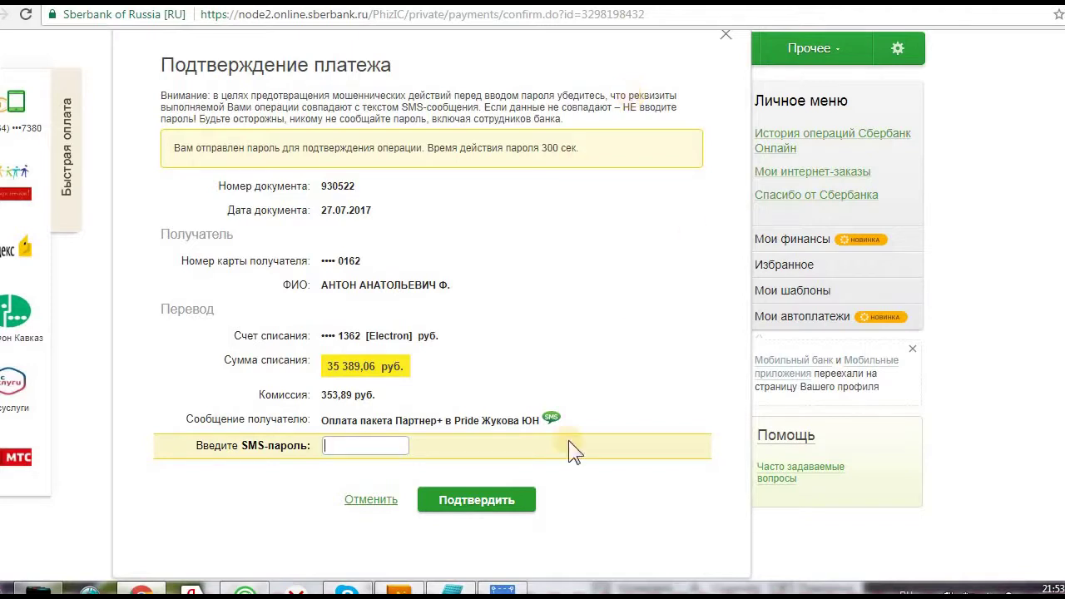
# Confirm the transfer with the SMS password and review its status, amount and commission
pyautogui.click(498, 503)
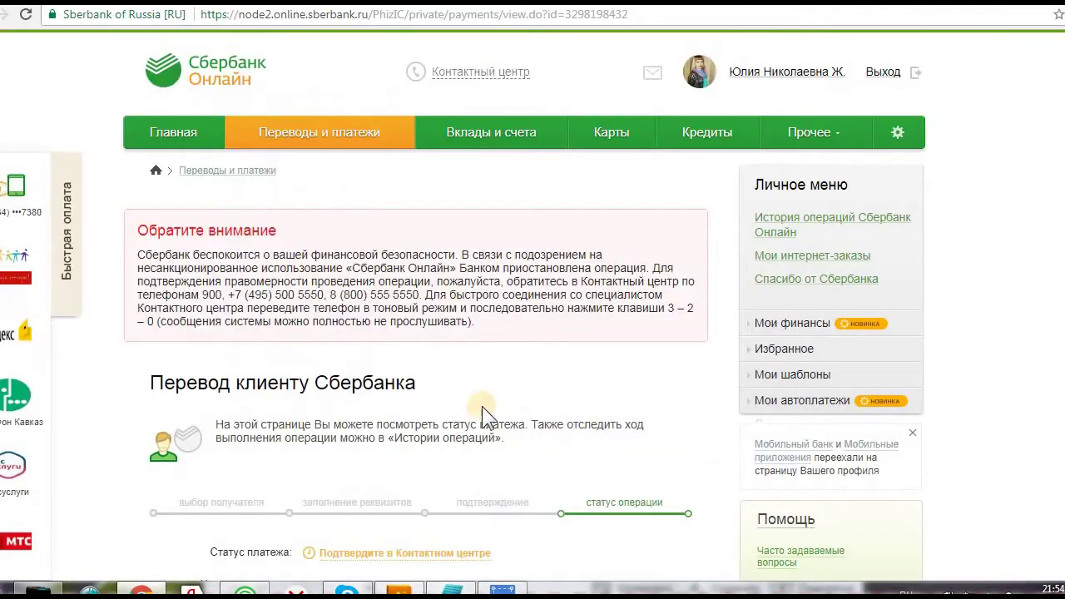
pyautogui.scroll(-3, 493, 176)
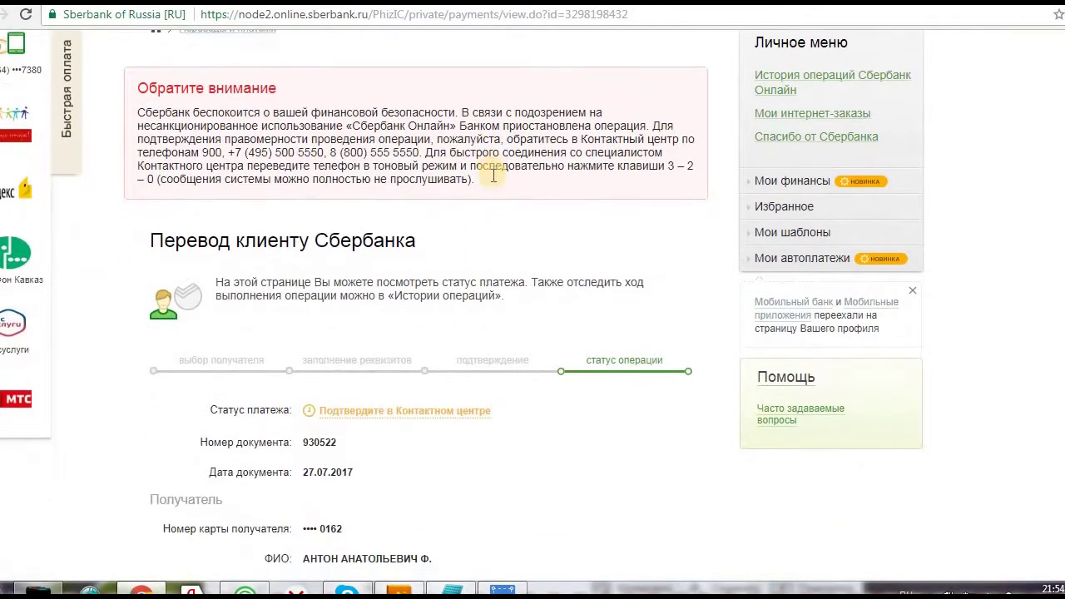
pyautogui.scroll(-1, 492, 175)
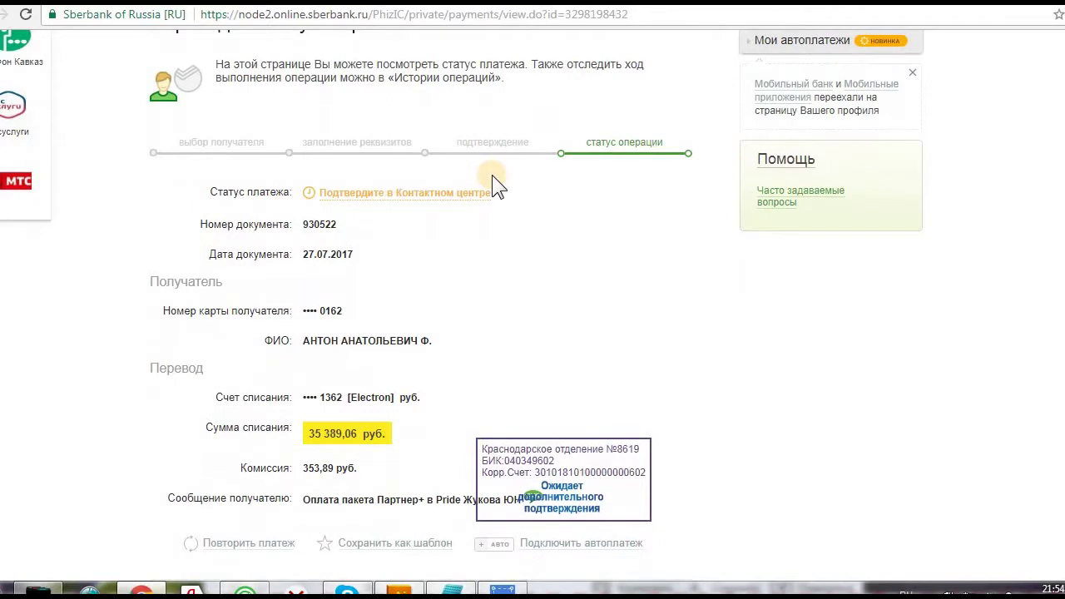
pyautogui.scroll(-1, 537, 431)
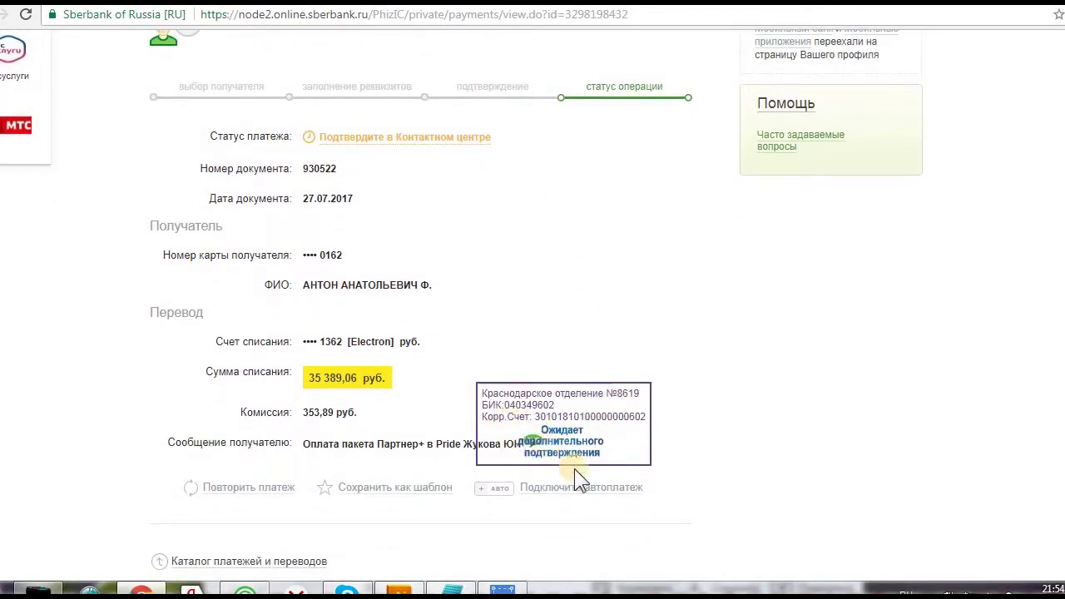
pyautogui.scroll(-1, 723, 483)
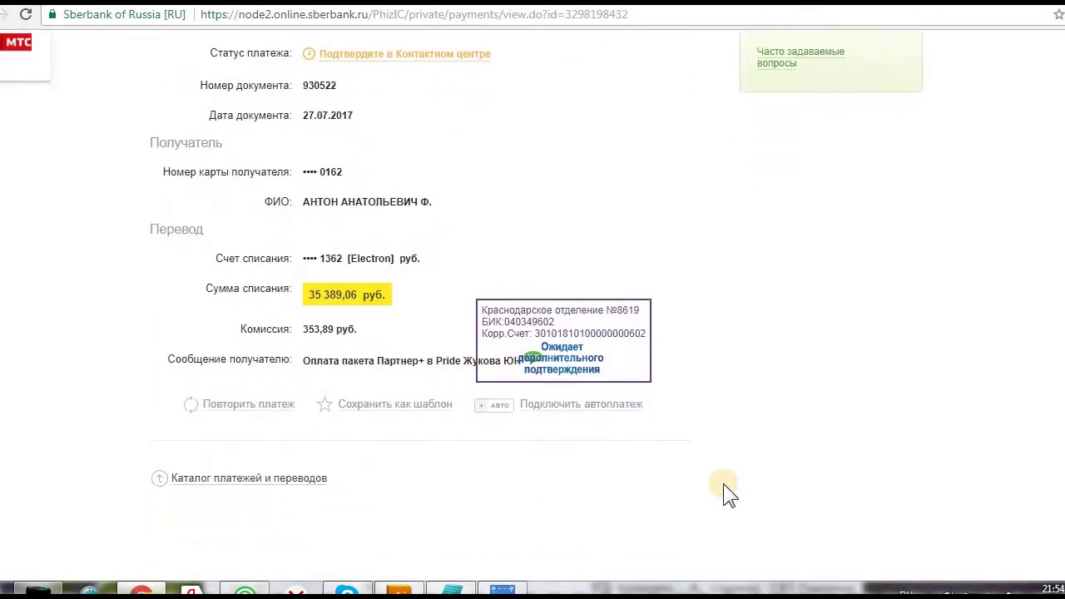
pyautogui.scroll(-2, 723, 484)
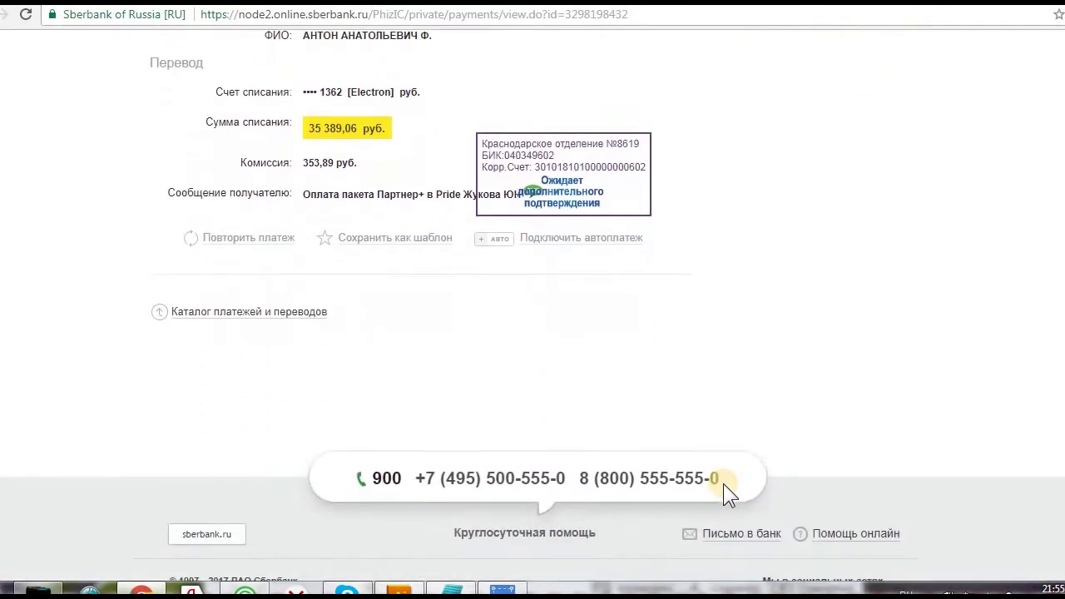
pyautogui.scroll(-2, 723, 485)
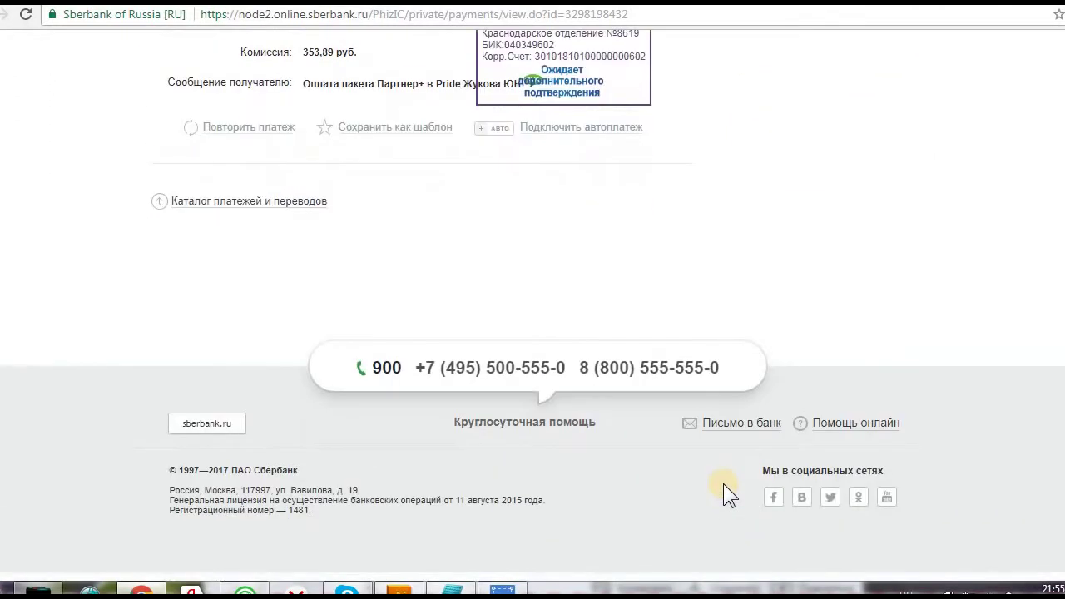
pyautogui.scroll(2, 724, 485)
pyautogui.scroll(1, 723, 494)
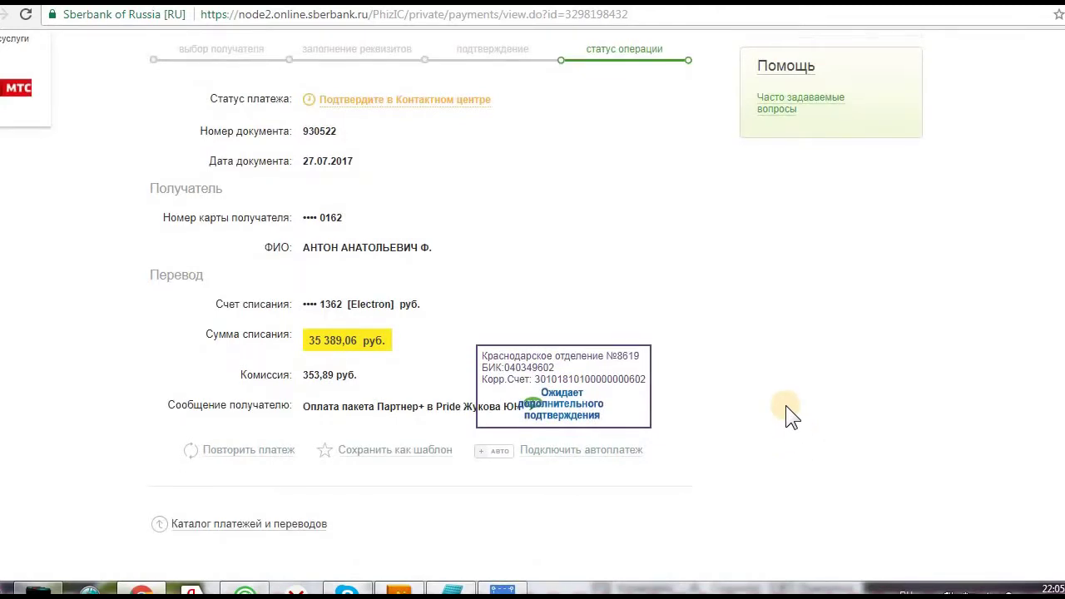
# Select the 8 (800) support number in the footer, then return to the 24paybank order
pyautogui.scroll(-2, 785, 405)
pyautogui.moveTo(569, 523); pyautogui.dragTo(728, 524)
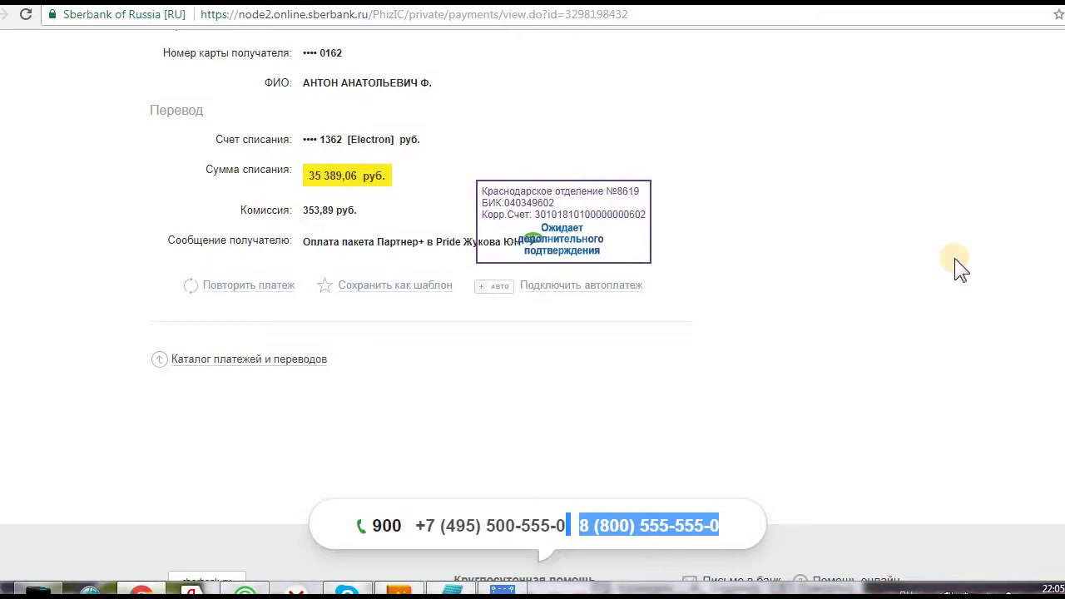
pyautogui.scroll(3, 778, 212)
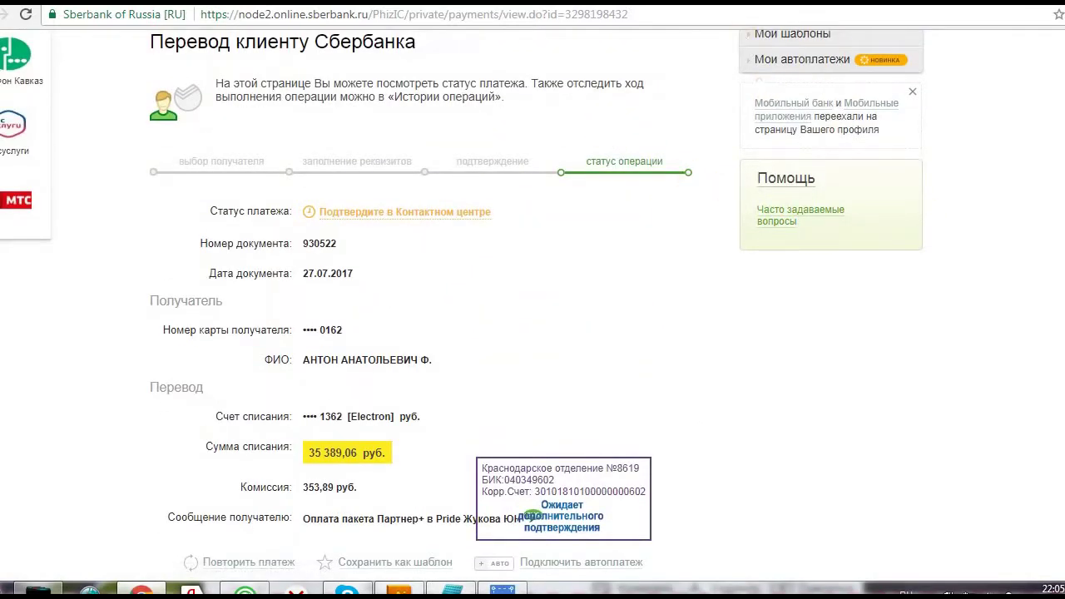
pyautogui.hotkey('ctrl', 'Tab')
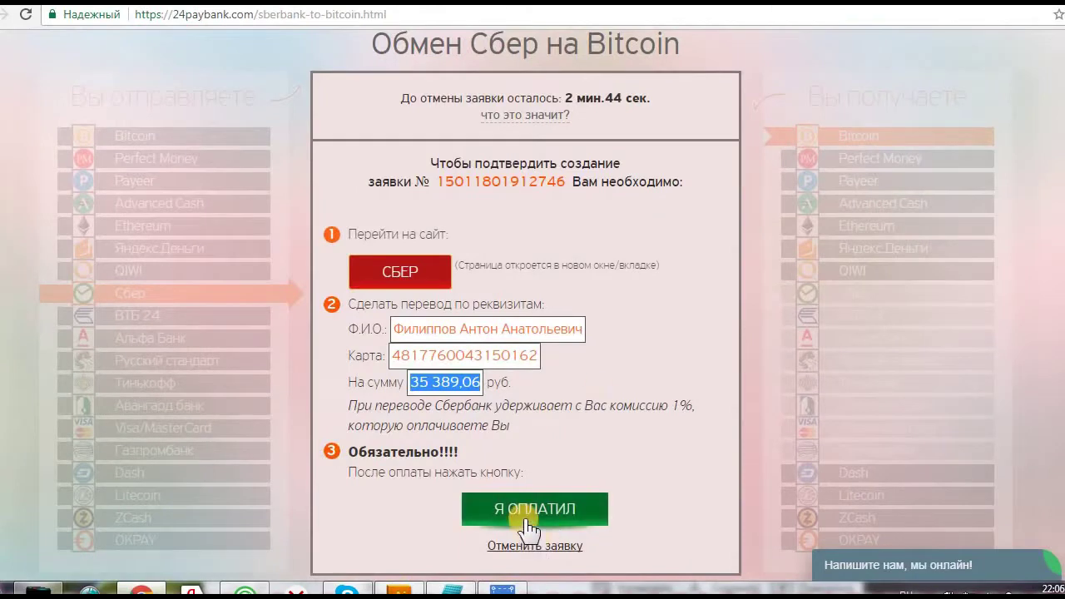
# Mark the order paid with Я ОПЛАТИЛ and screenshot its «Заявка в обработке» status
pyautogui.click(532, 516)
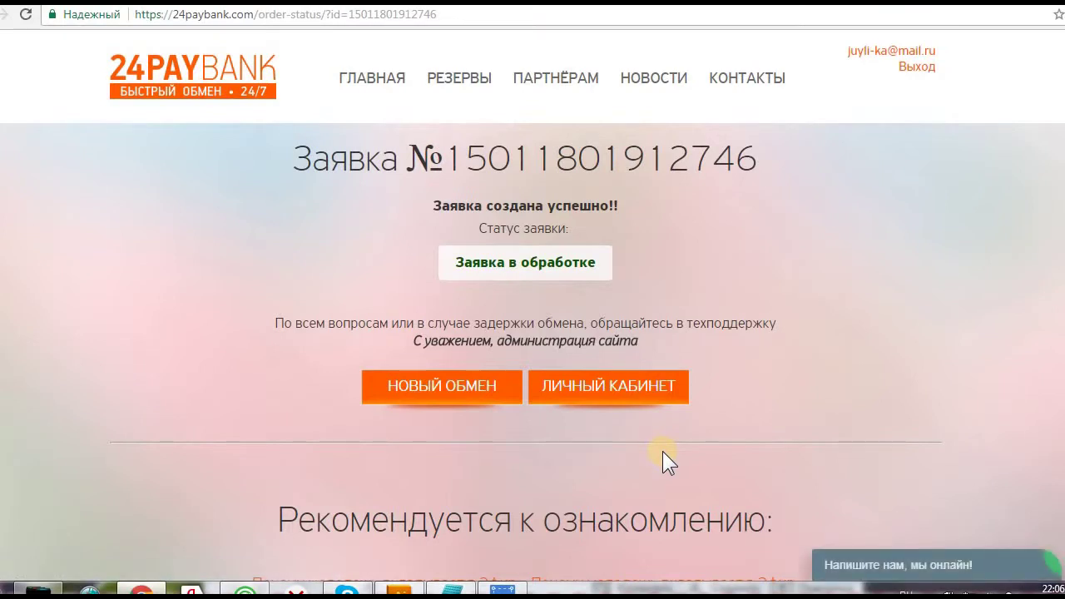
pyautogui.press('Print')
pyautogui.press('Escape')
pyautogui.press('Print')
pyautogui.click(964, 545)
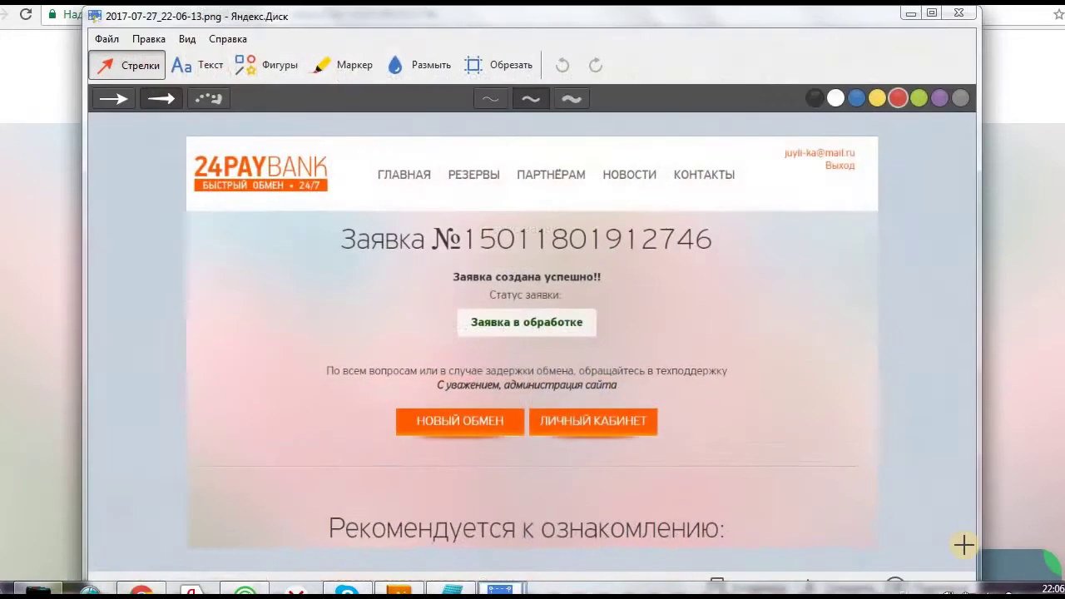
pyautogui.click(910, 14)
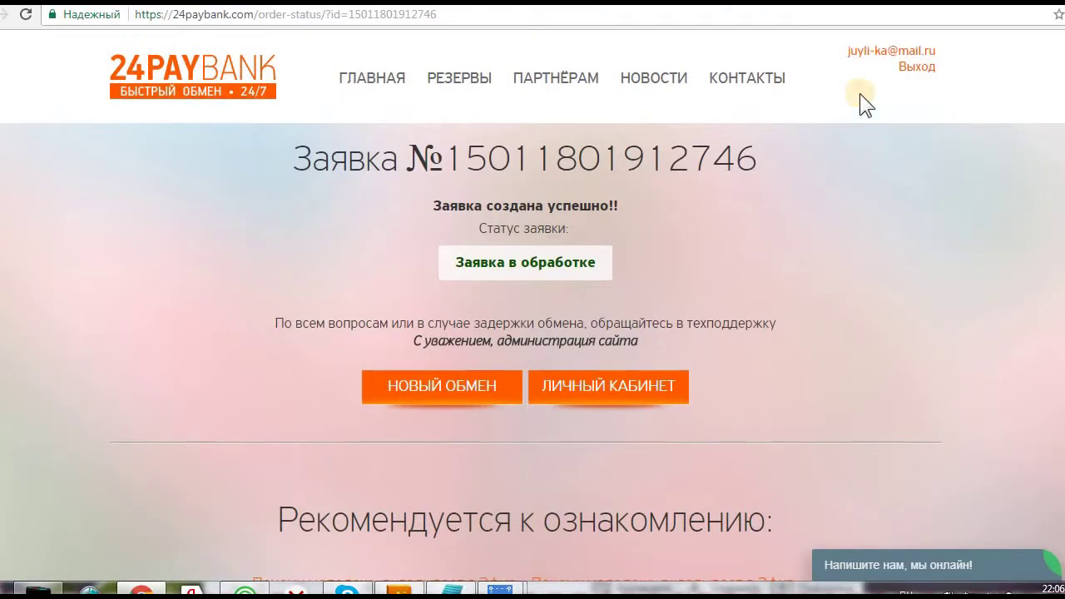
pyautogui.hotkey('ctrl', 'Tab')
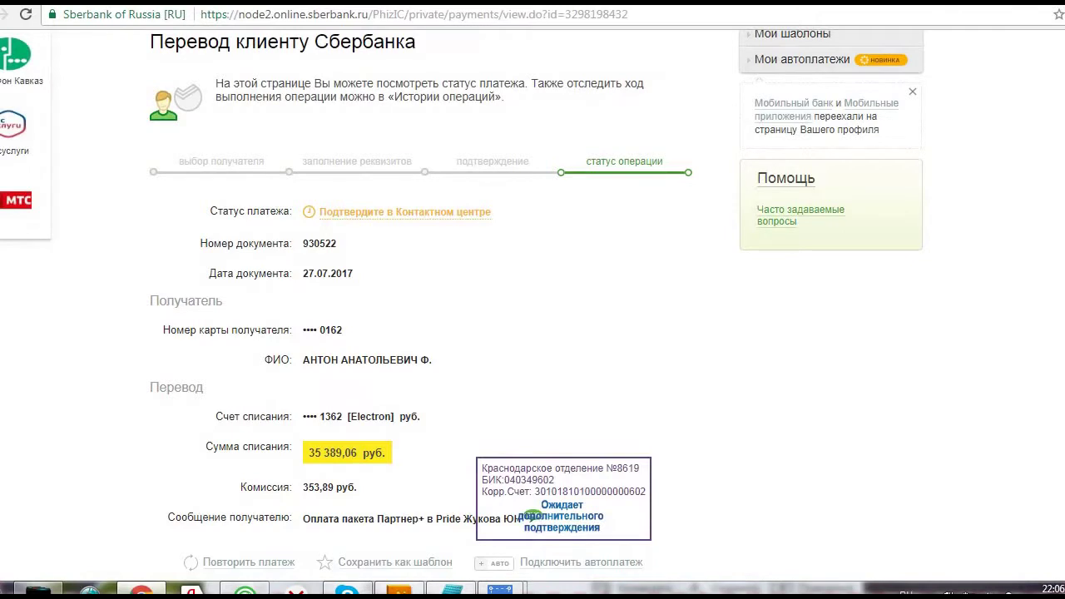
pyautogui.hotkey('ctrl', 'Tab')
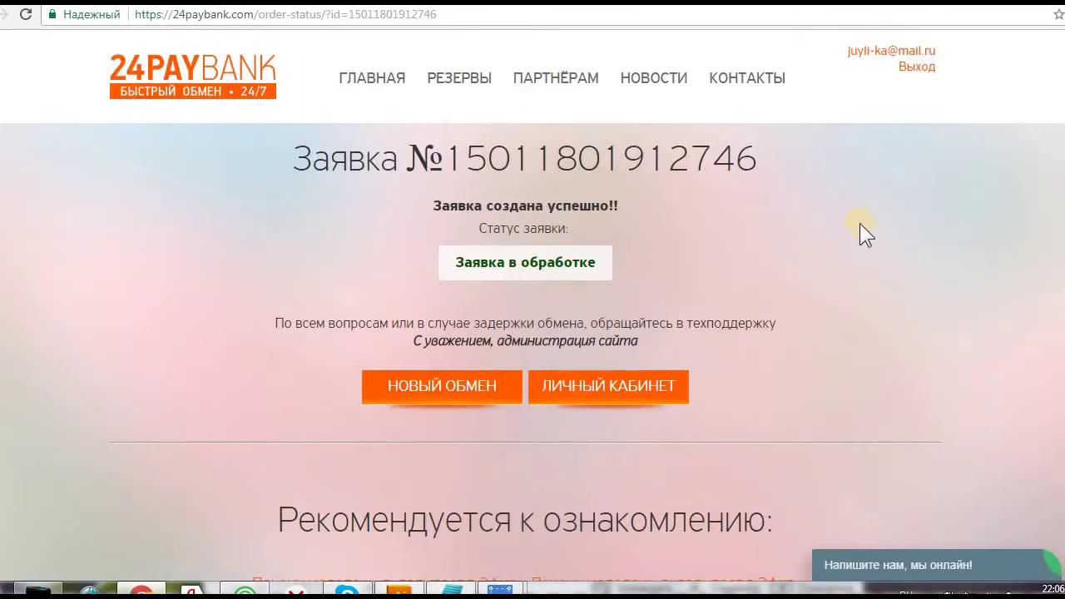
# Scroll down the PRIDE network profile page showing the 110 game-coin balance
pyautogui.scroll(-1, 911, 265)
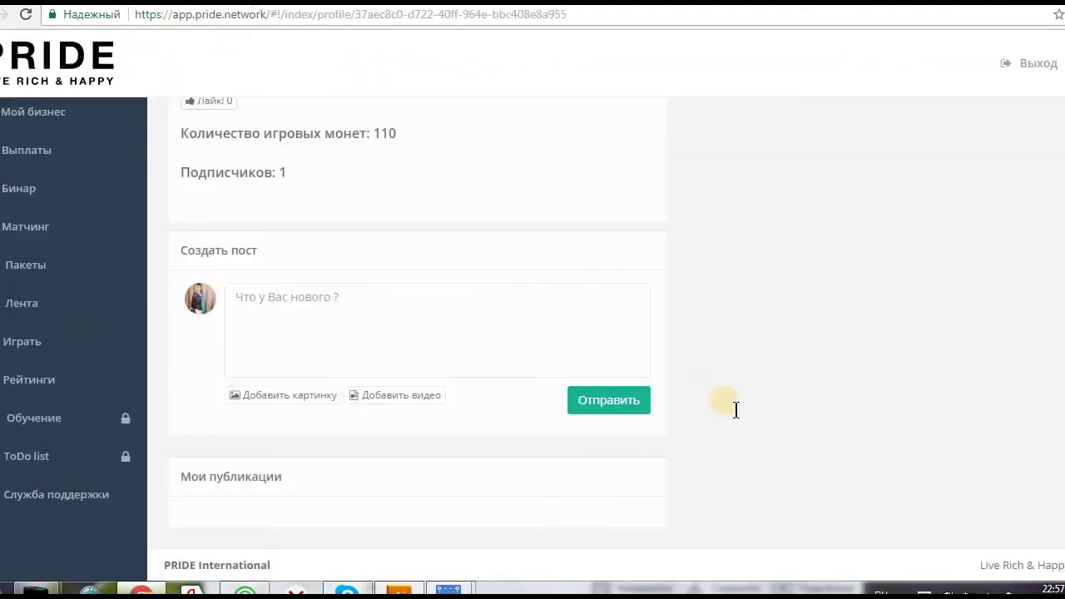
# Open the profile editing page and highlight the Партнер+ status line
pyautogui.scroll(3, 732, 408)
pyautogui.scroll(1, 757, 444)
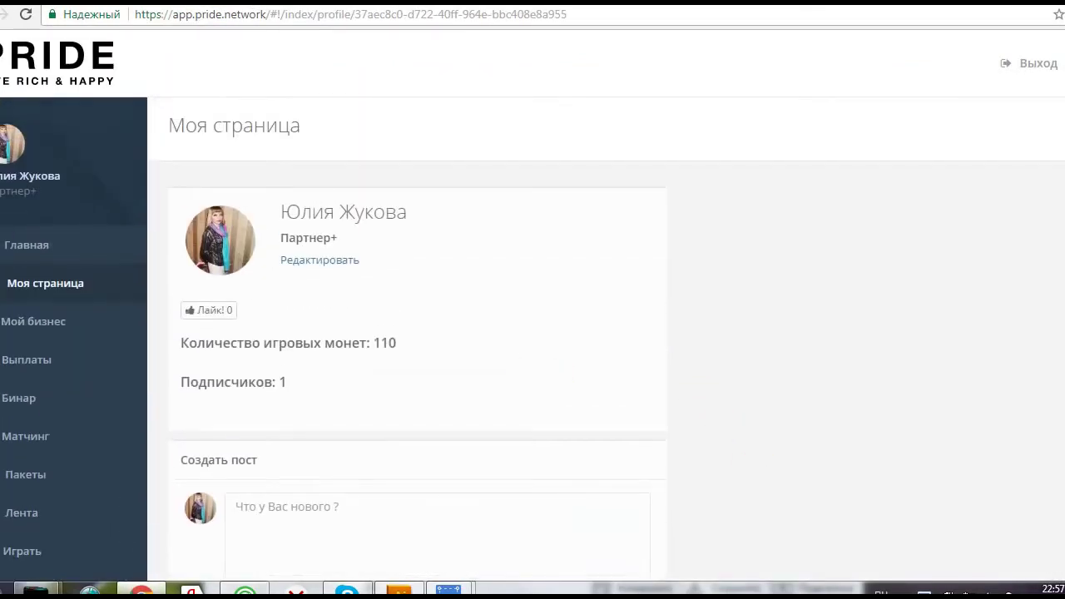
pyautogui.click(43, 164)
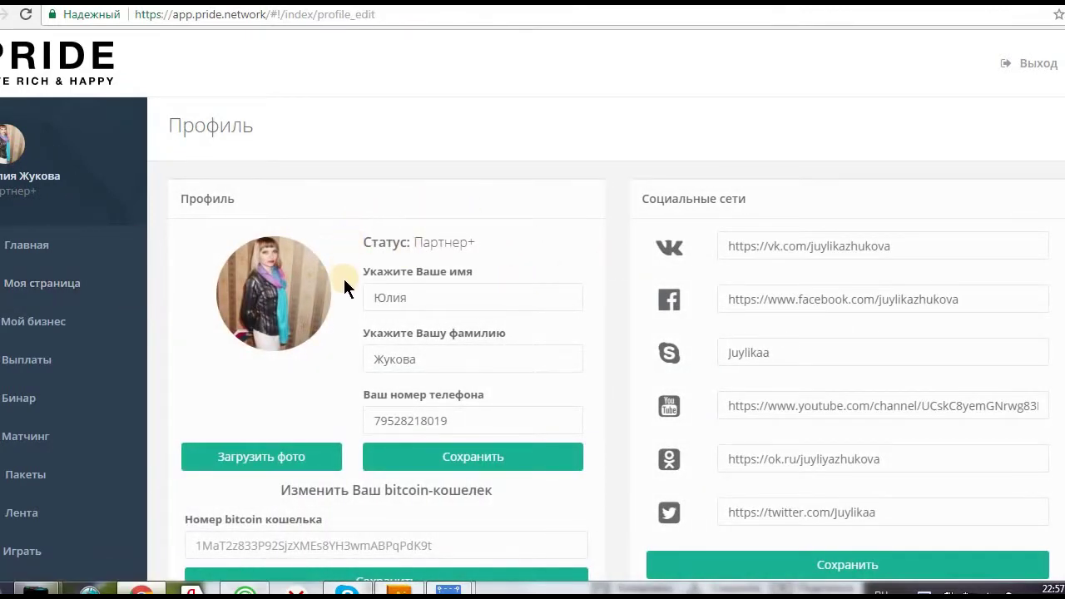
pyautogui.moveTo(358, 241); pyautogui.dragTo(492, 243)
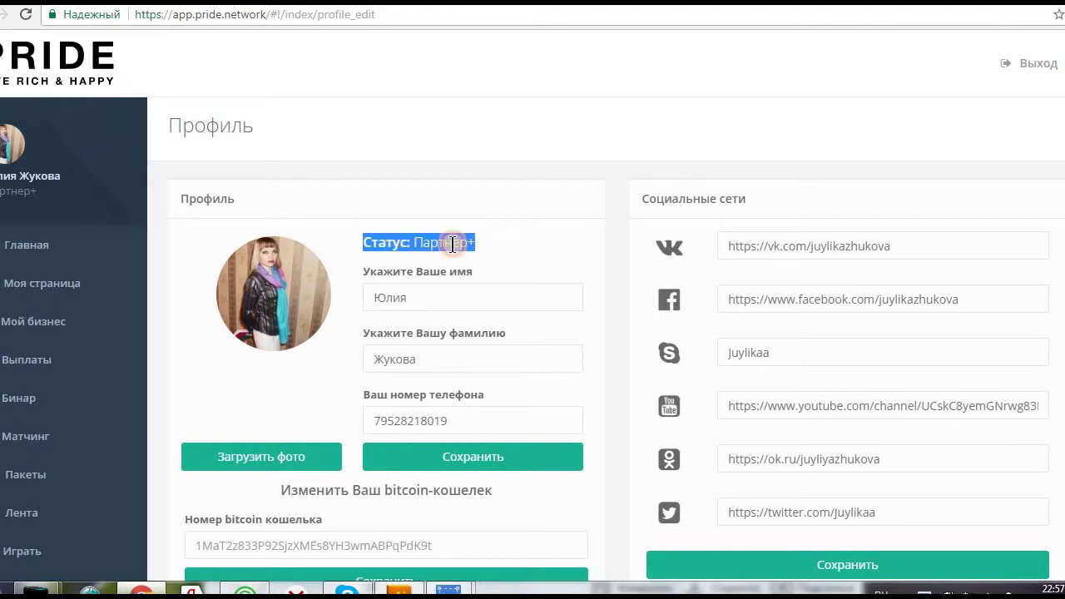
# Go to the main dashboard and inspect the Правая ветка chart's 1320 PV turnover
pyautogui.click(73, 251)
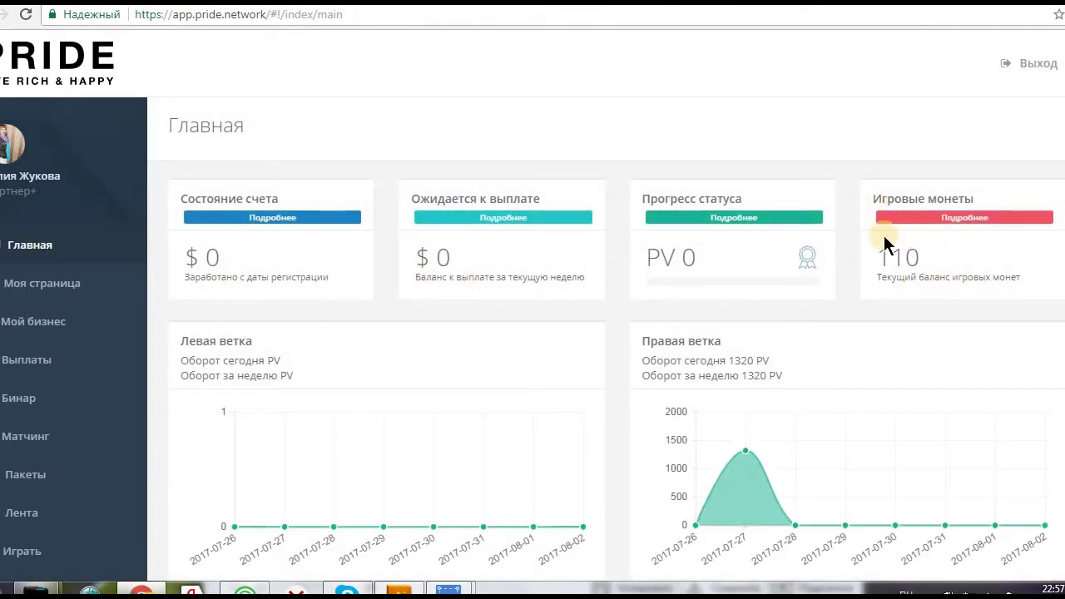
pyautogui.scroll(-2, 761, 331)
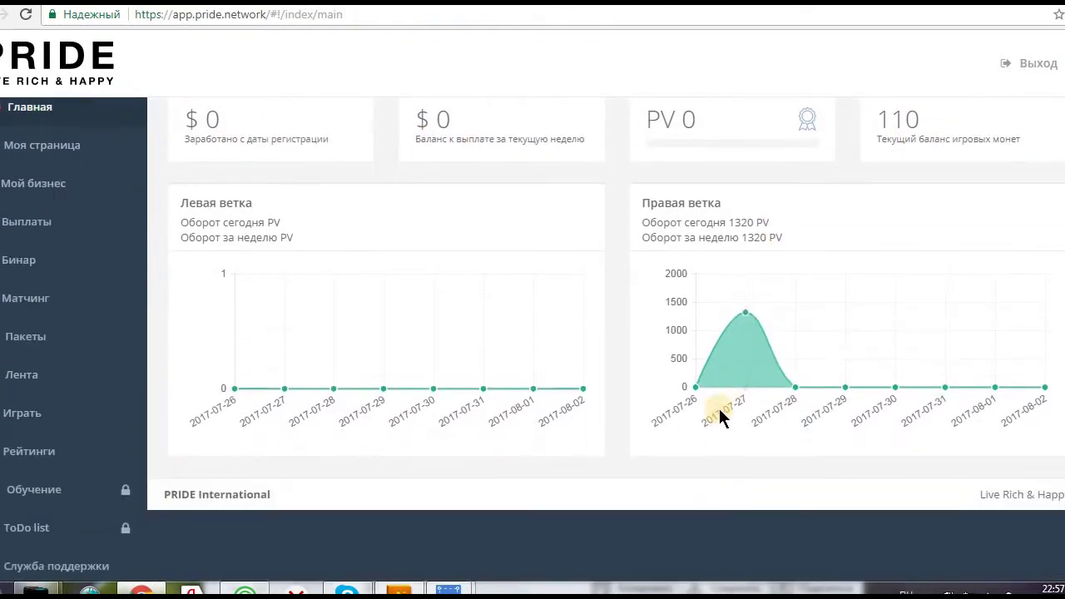
pyautogui.moveTo(749, 331)
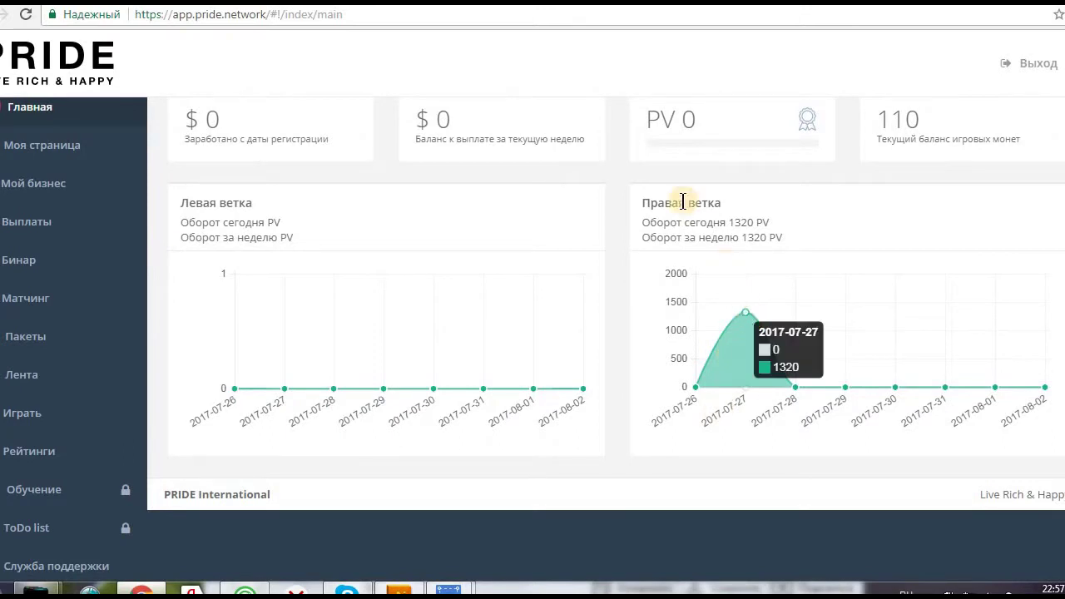